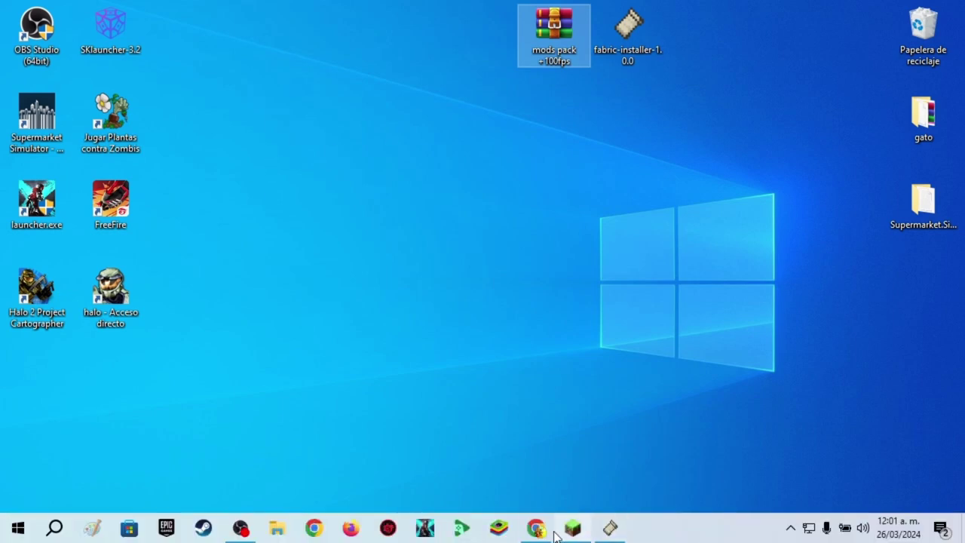
- Extract the mods pack +100fps archive into its own folder and place that folder beside the archive on the desktop
click(535, 527)
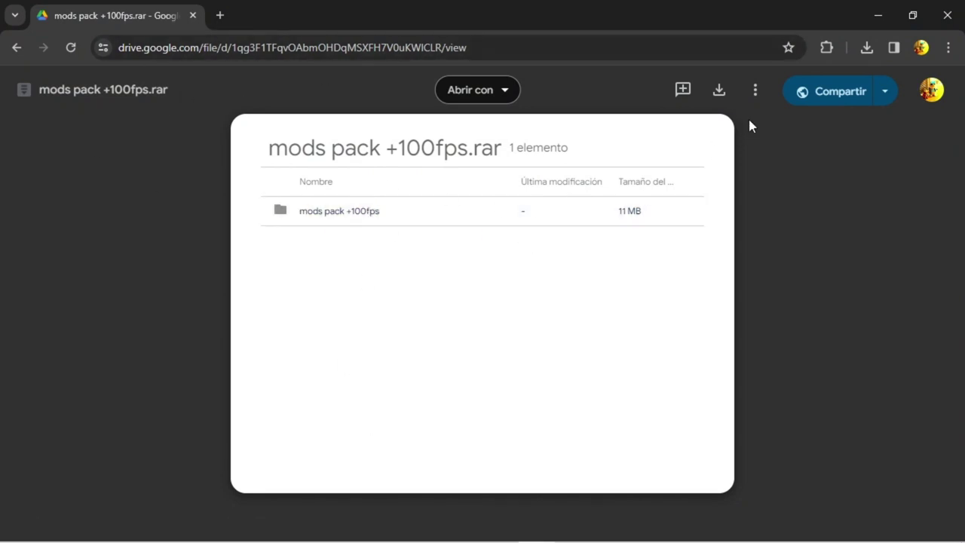
click(877, 15)
mouse_move(570, 33)
mouse_down()
mouse_move(578, 39)
mouse_move(564, 35)
mouse_up()
right_click(565, 35)
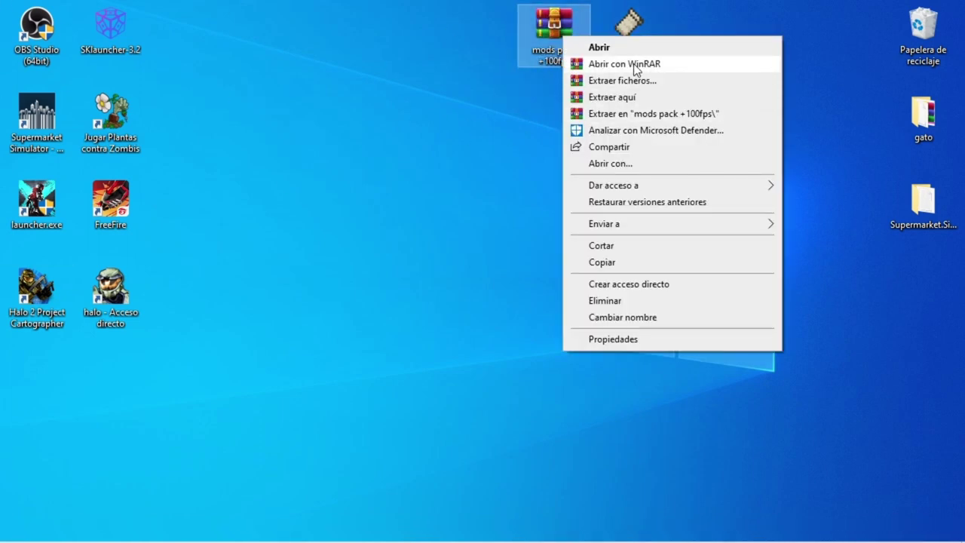
click(646, 113)
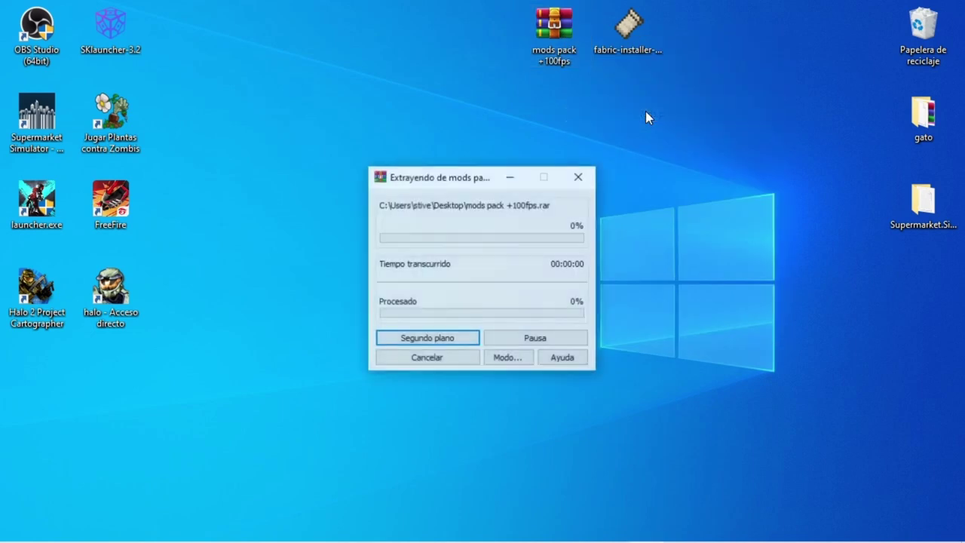
drag(53, 372, 361, 212)
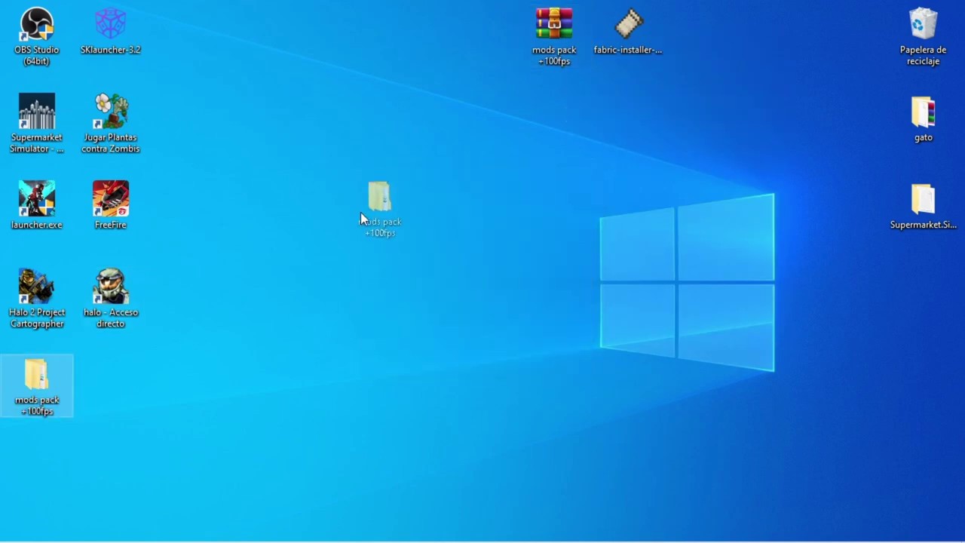
drag(465, 47, 461, 50)
- Open the extracted mods pack +100fps folder and its inner folder to review the mod files, and minimize the window
double_click(450, 41)
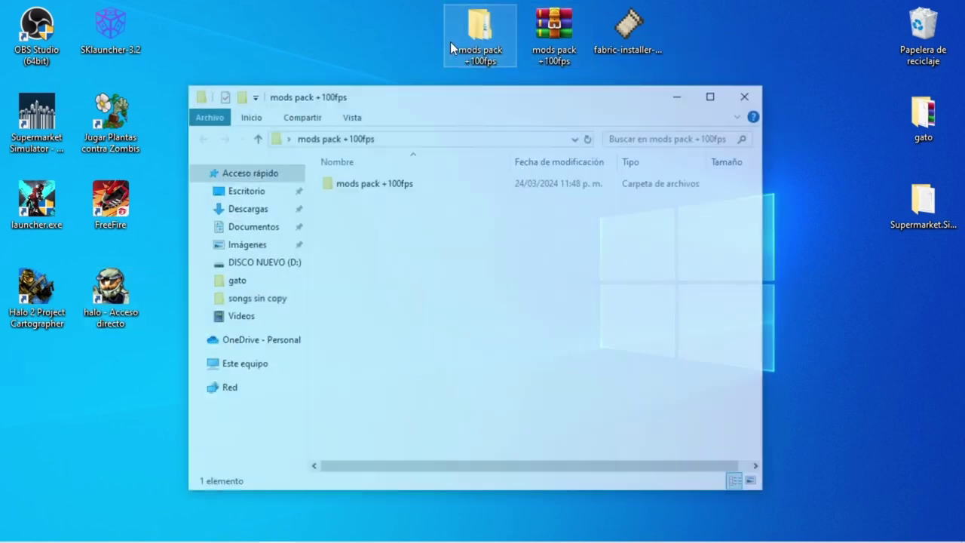
double_click(406, 182)
click(402, 197)
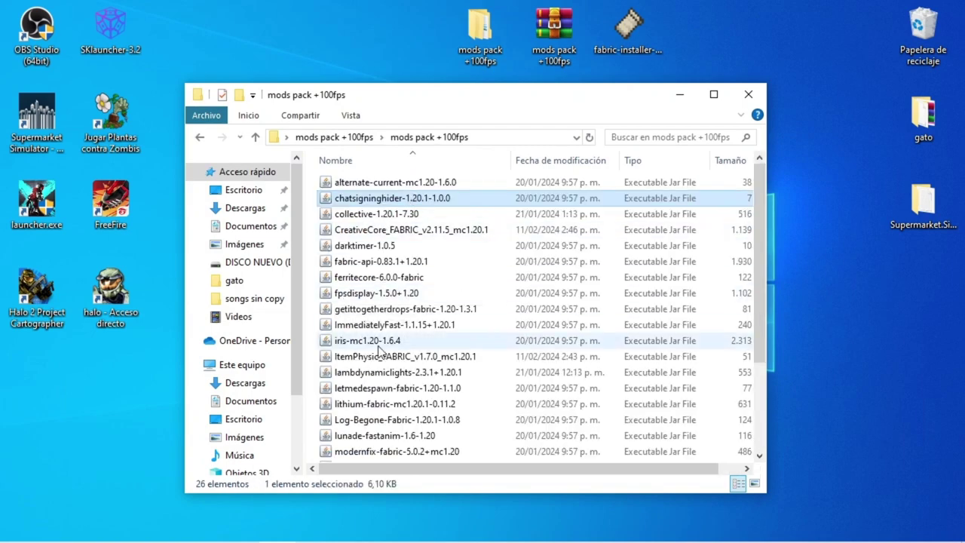
scroll(471, 366, down, 3)
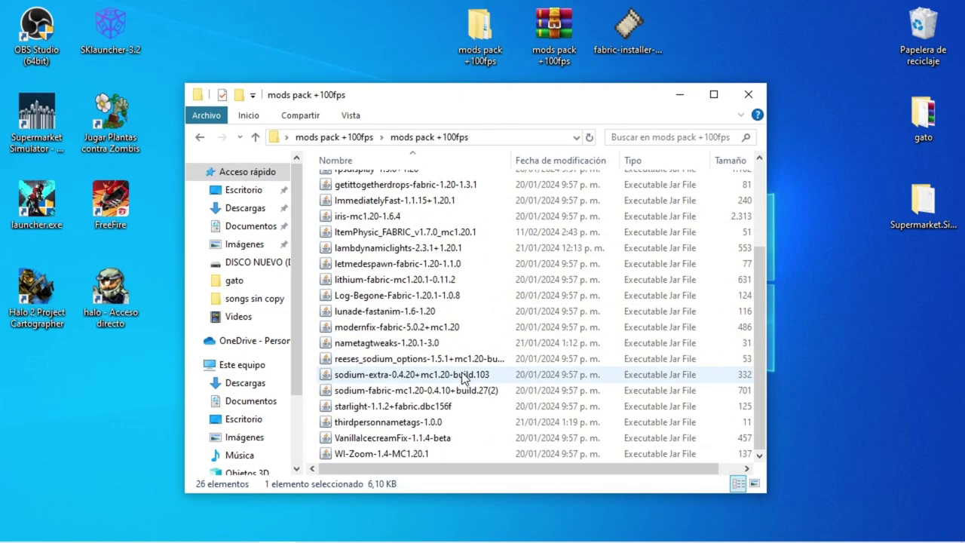
click(687, 92)
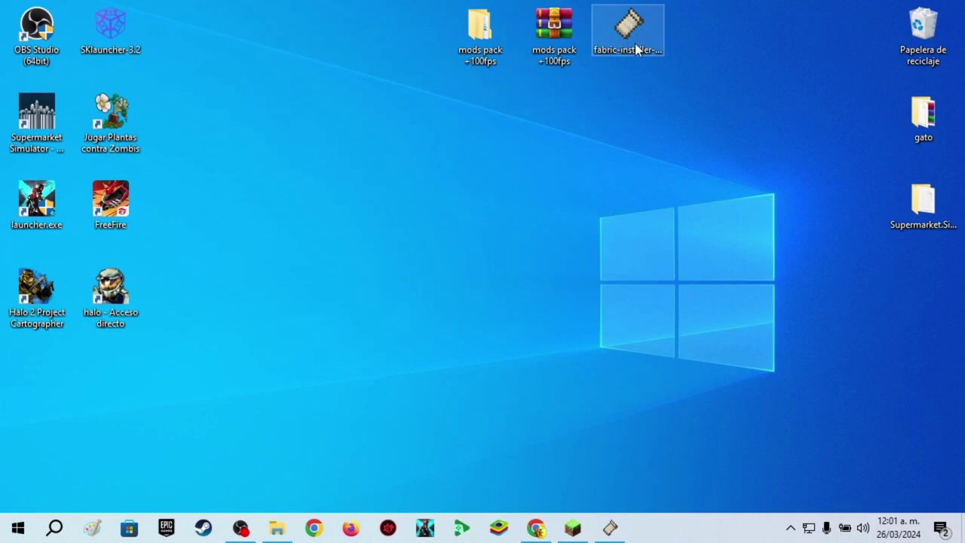
- Launch the Fabric installer from the desktop and bring its window to the front
double_click(635, 45)
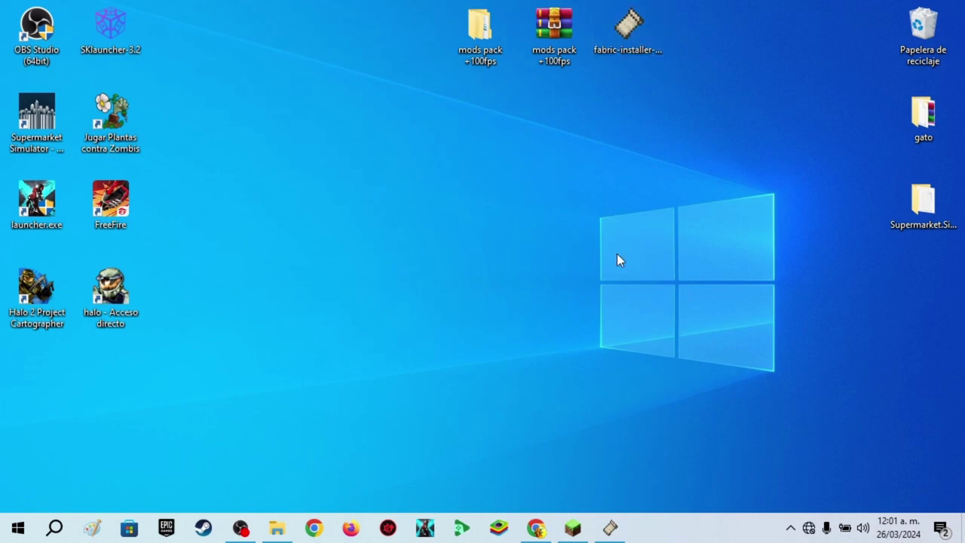
click(603, 531)
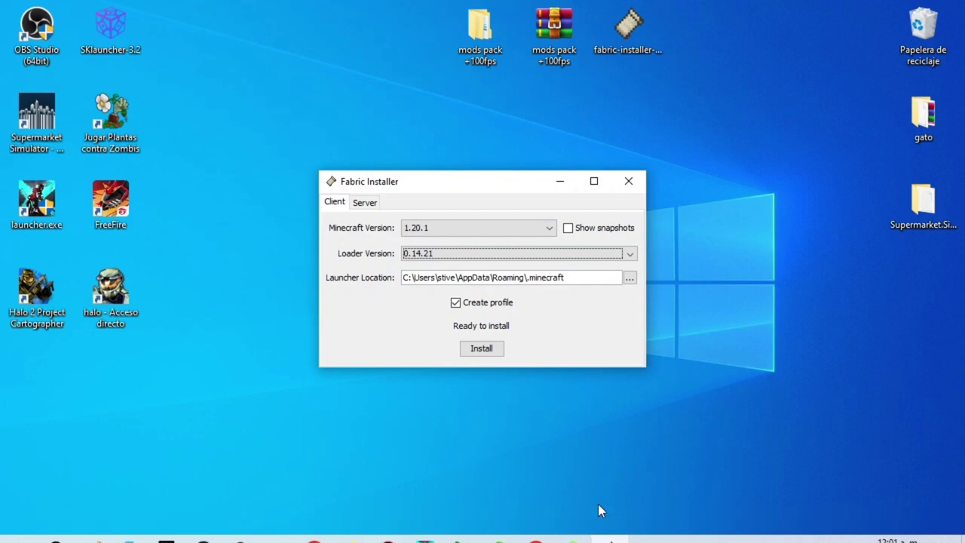
- Switch to Chrome, search for "faabric lo" in a new tab, view the fabricmc.net home page, and close that tab
click(426, 531)
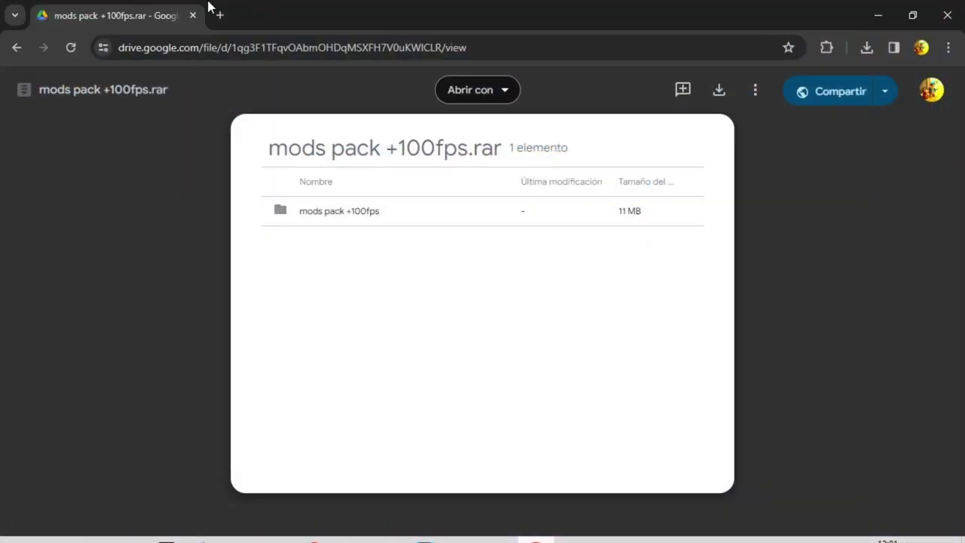
click(219, 15)
text(faabr)
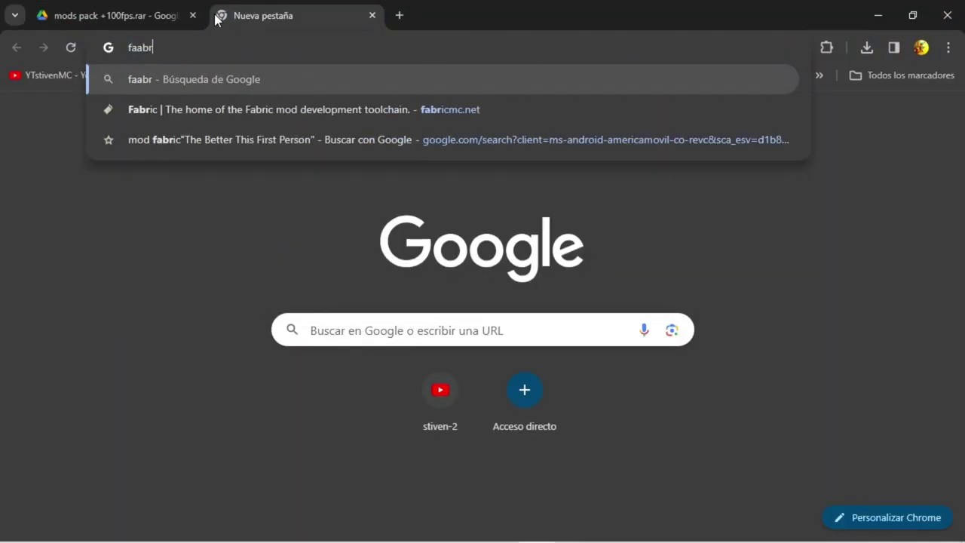
text(ic lo)
key(Return)
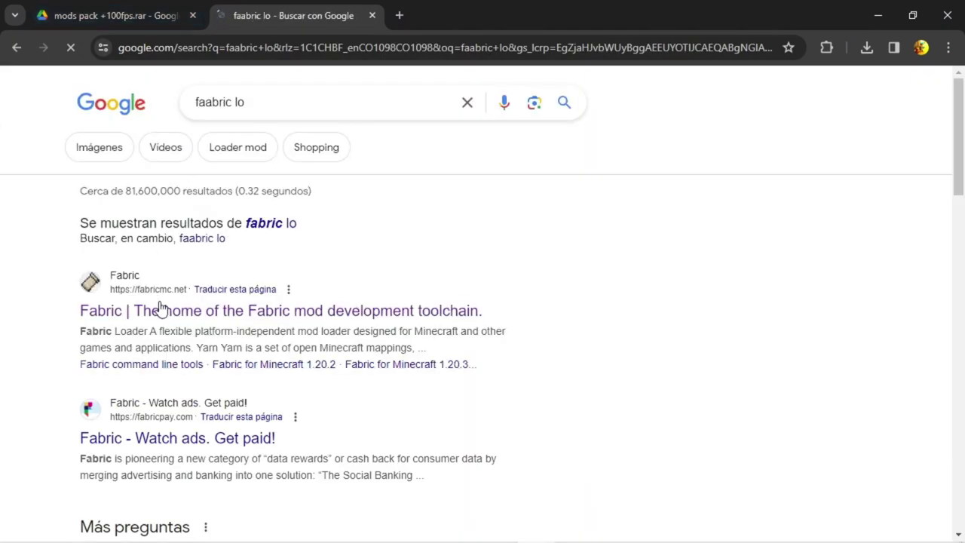
click(243, 310)
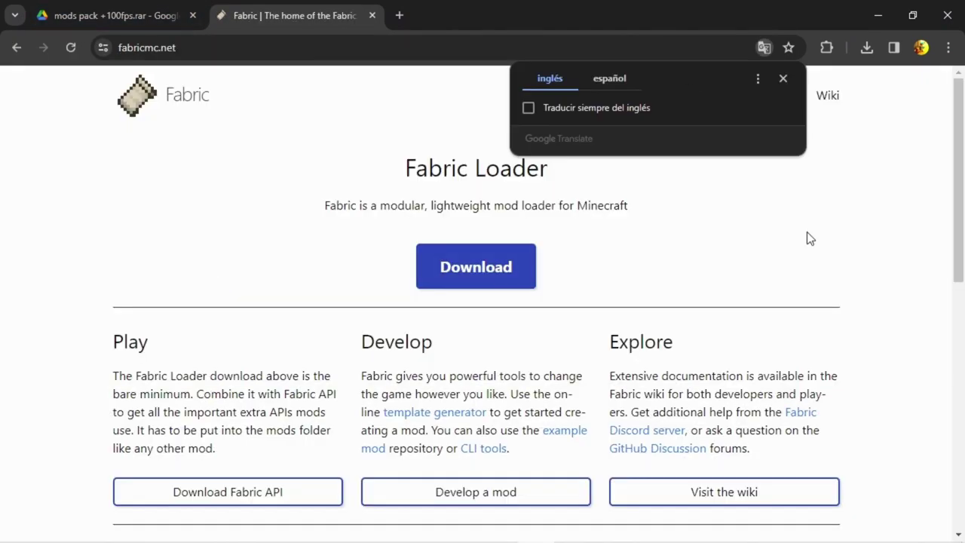
click(373, 16)
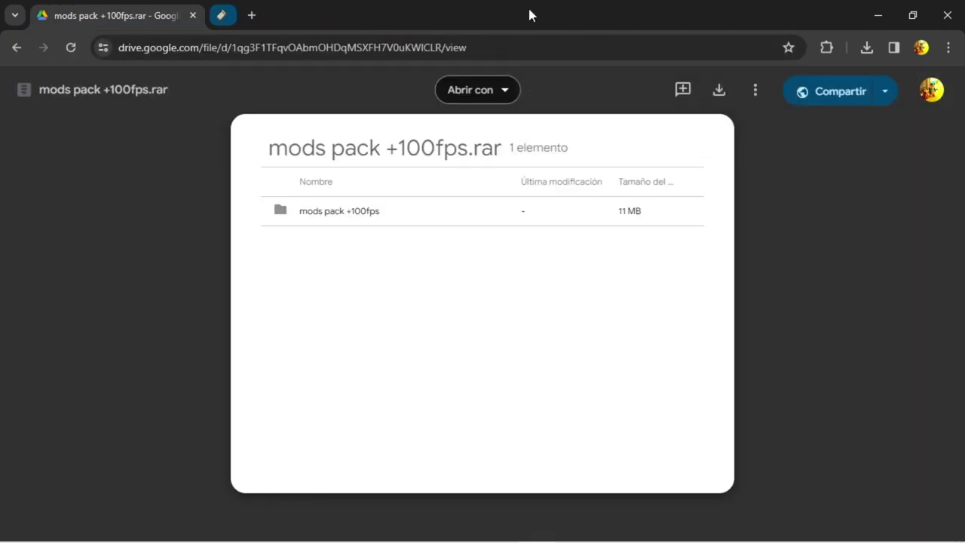
click(878, 15)
- Refresh the desktop and close the Fabric Installer window
right_click(333, 61)
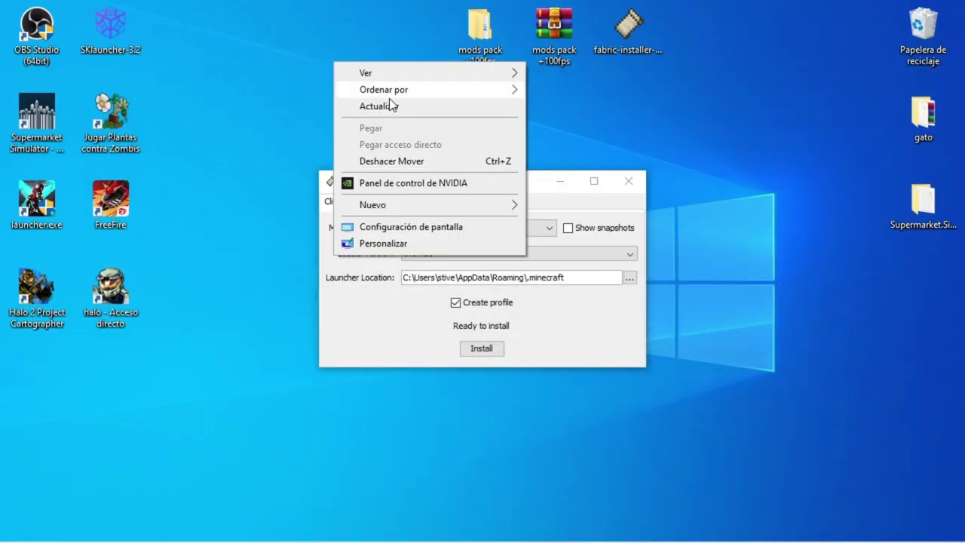
click(391, 106)
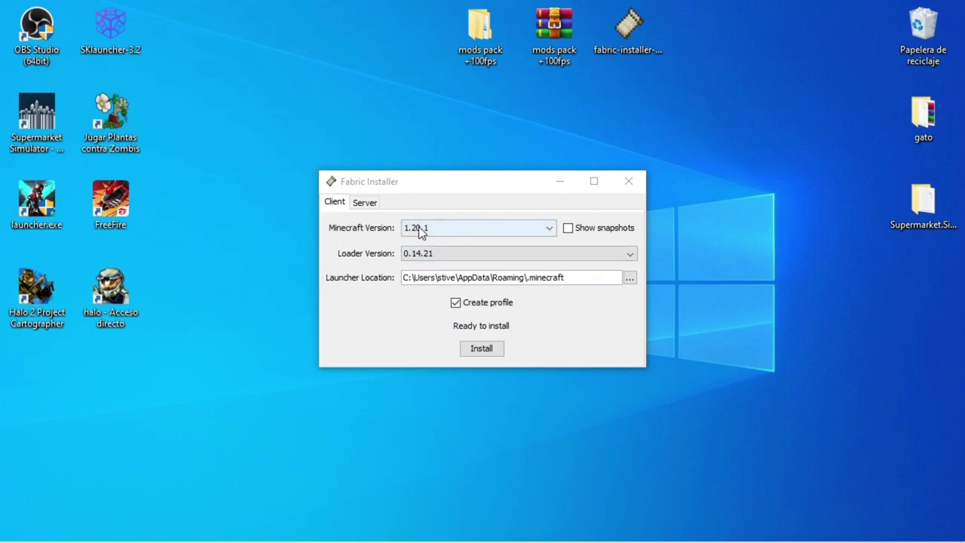
click(632, 174)
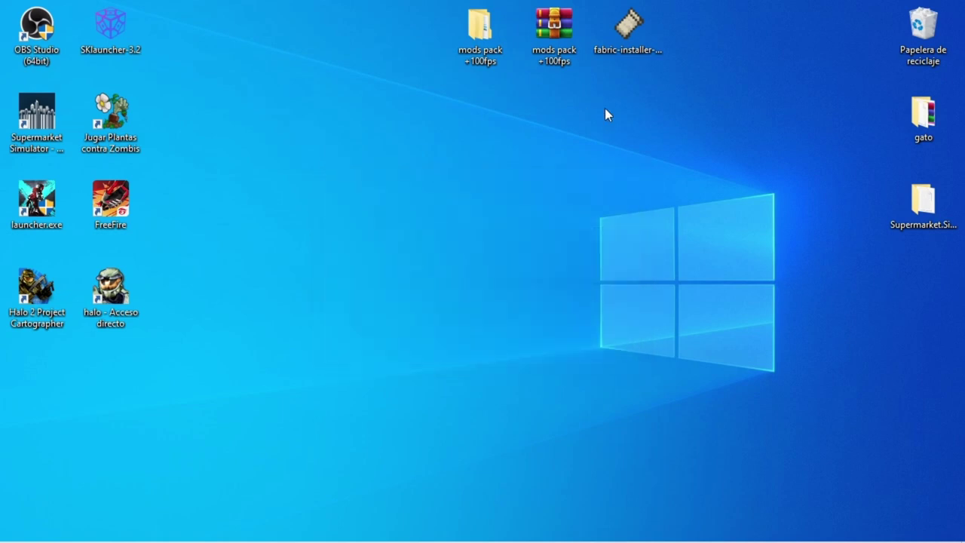
- Refresh the desktop and move the mods pack archive and the Fabric installer file to the Recycle Bin
right_click(582, 81)
click(619, 124)
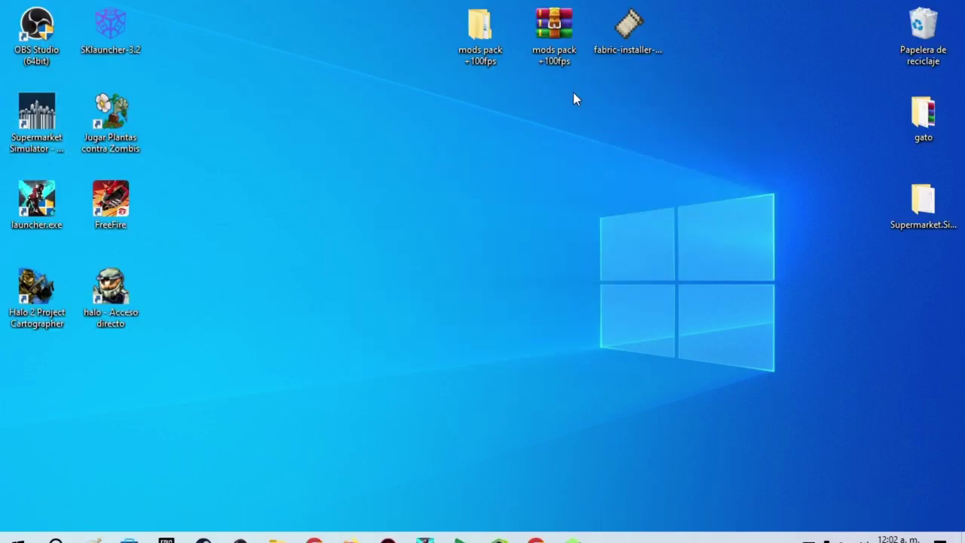
drag(573, 94, 649, 42)
drag(570, 43, 938, 43)
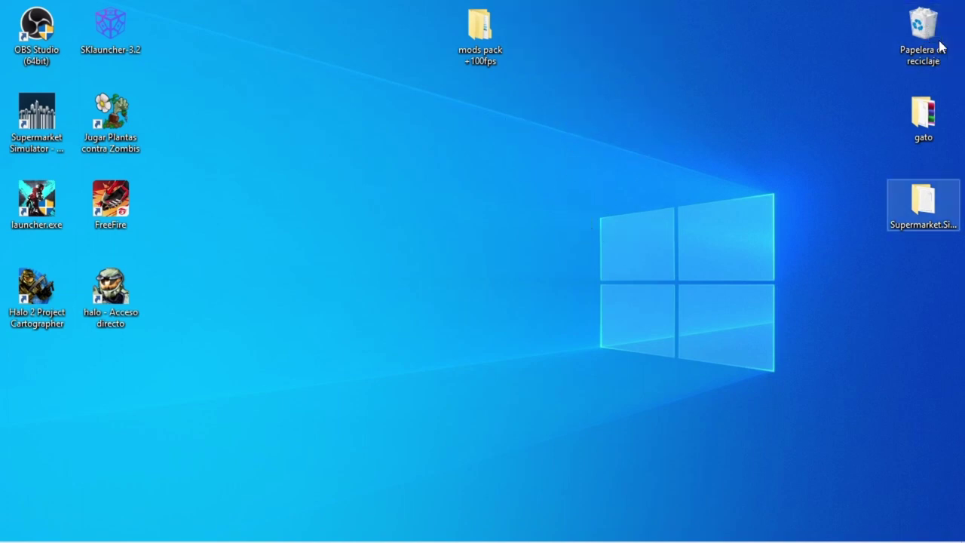
- Open the inner mods pack +100fps folder and select all of its mod files
double_click(479, 33)
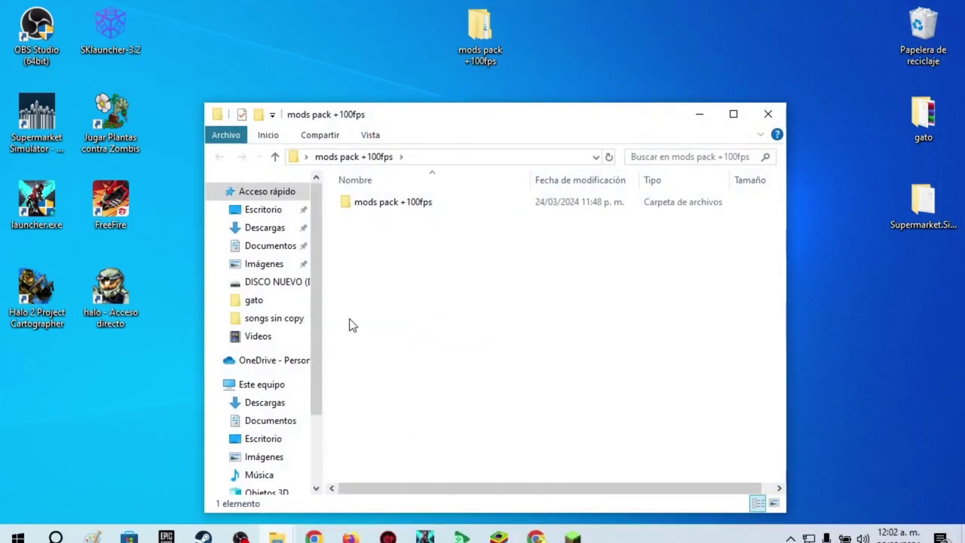
double_click(388, 202)
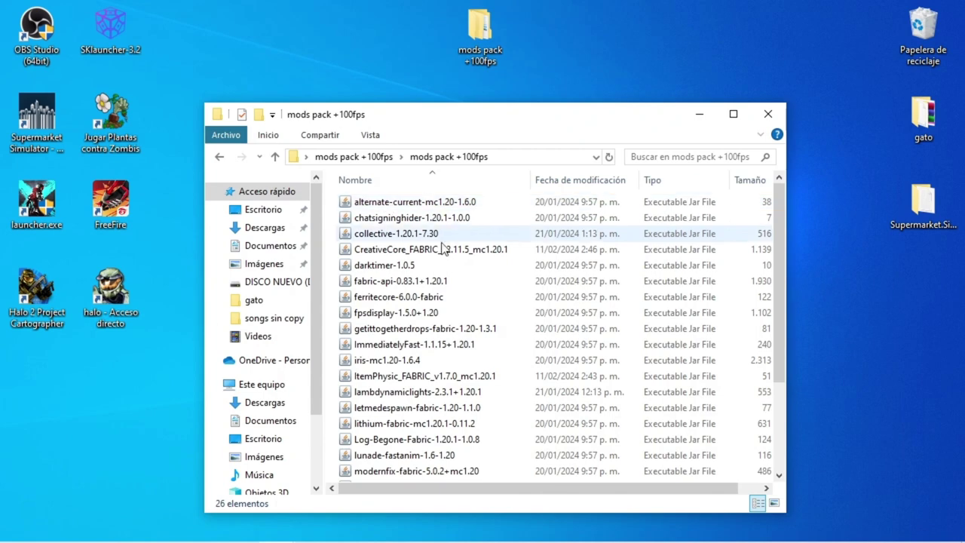
scroll(764, 218, down, 3)
scroll(614, 357, up, 3)
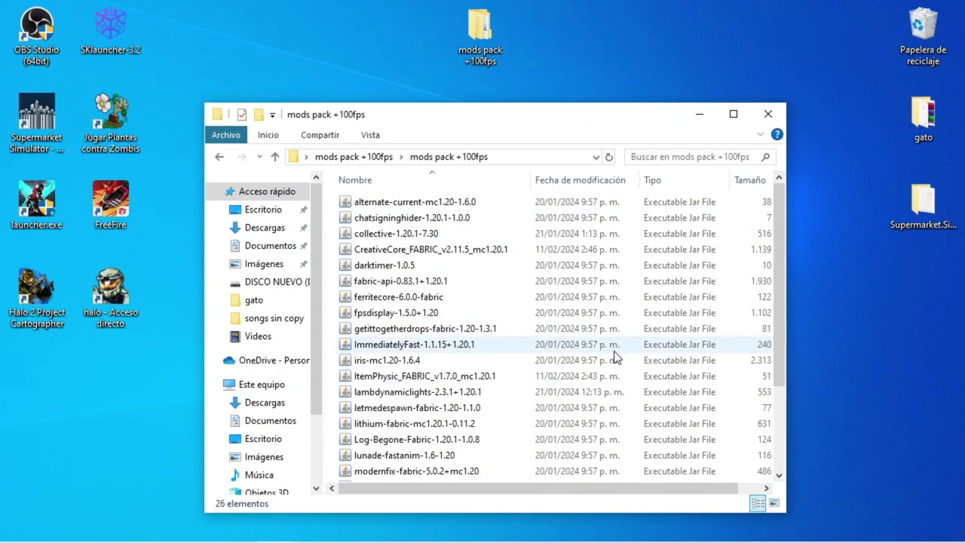
key(ctrl+a)
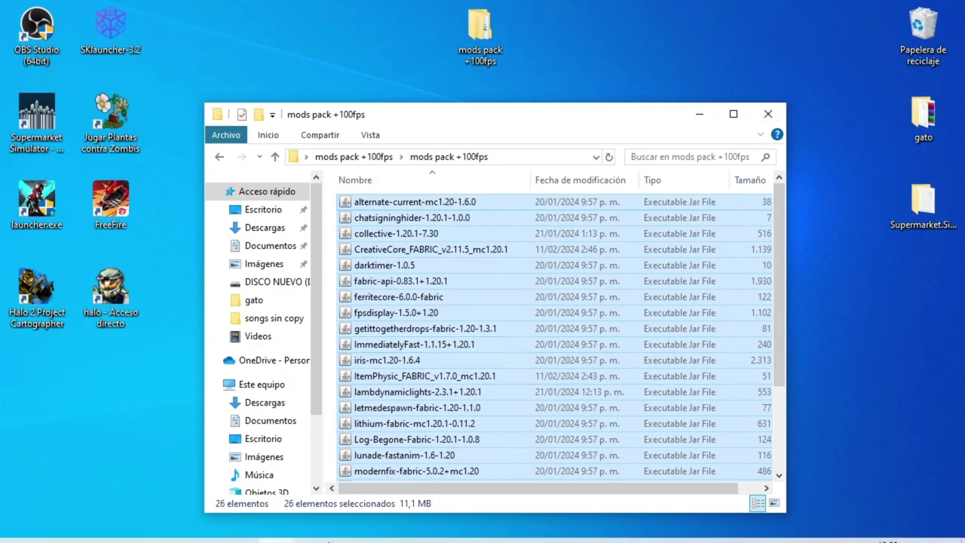
- Open %appdata% through the Run dialog, go into .minecraft and its mods folder, and review the mods there
mouse_move(275, 533)
key(super+r)
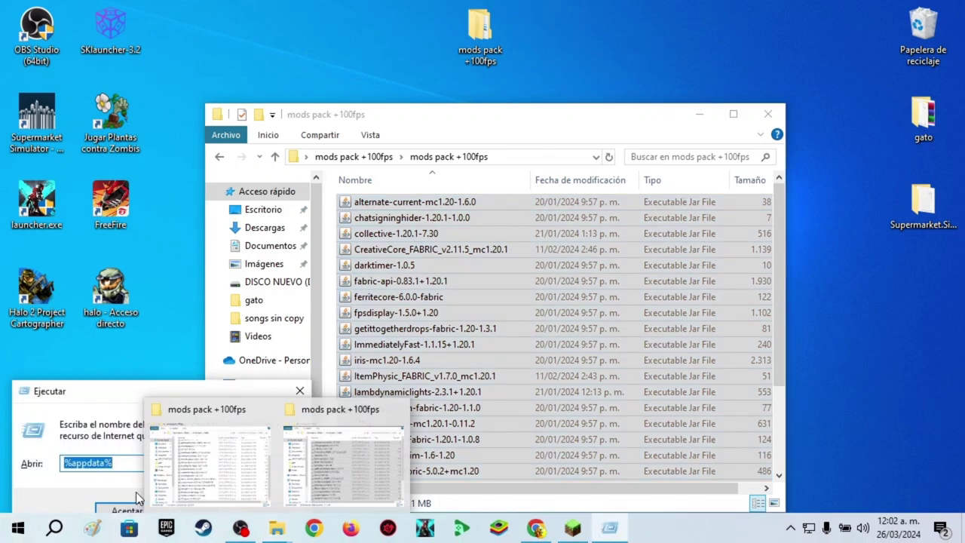
key(Return)
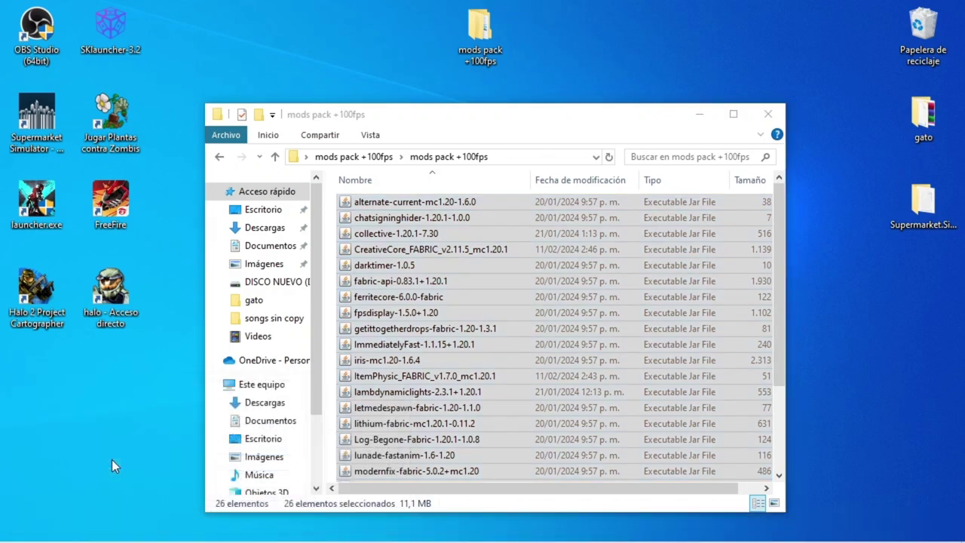
double_click(422, 220)
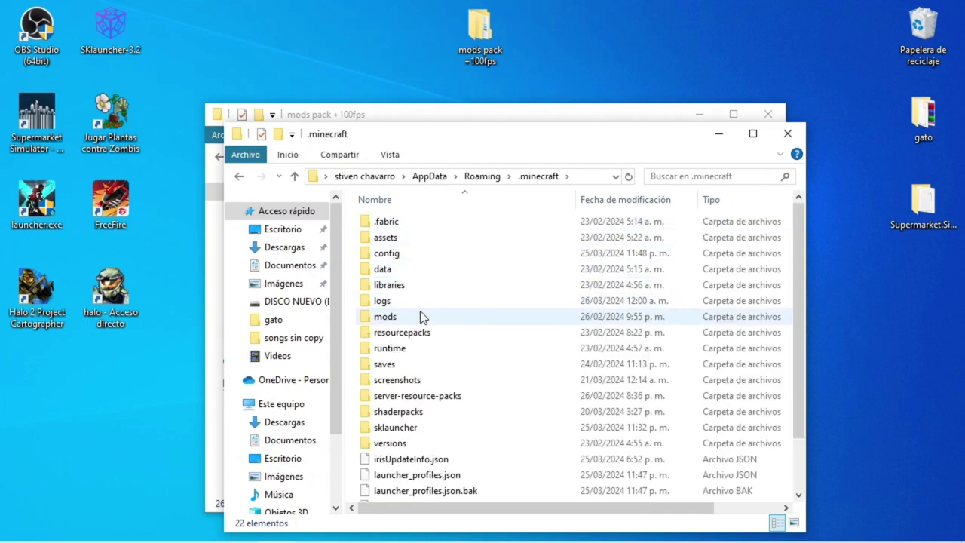
double_click(389, 318)
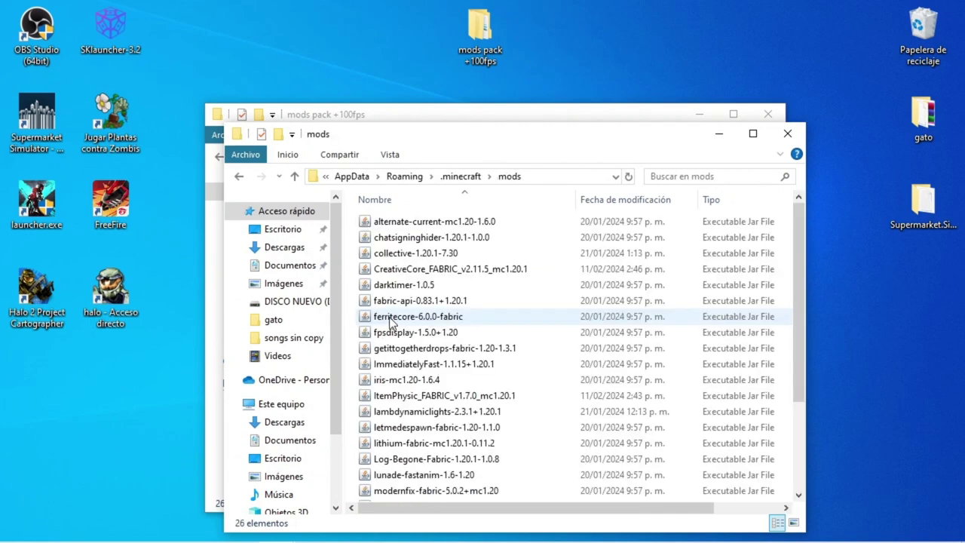
scroll(539, 260, down, 3)
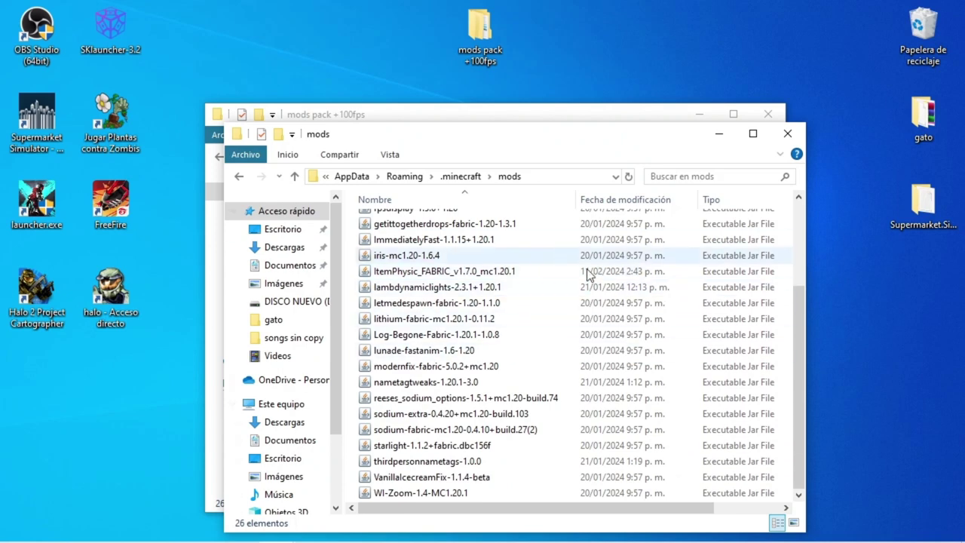
- Arrange the .minecraft mods window and the mods pack window side by side, and close both
drag(507, 147, 157, 93)
drag(553, 125, 637, 95)
drag(592, 249, 720, 272)
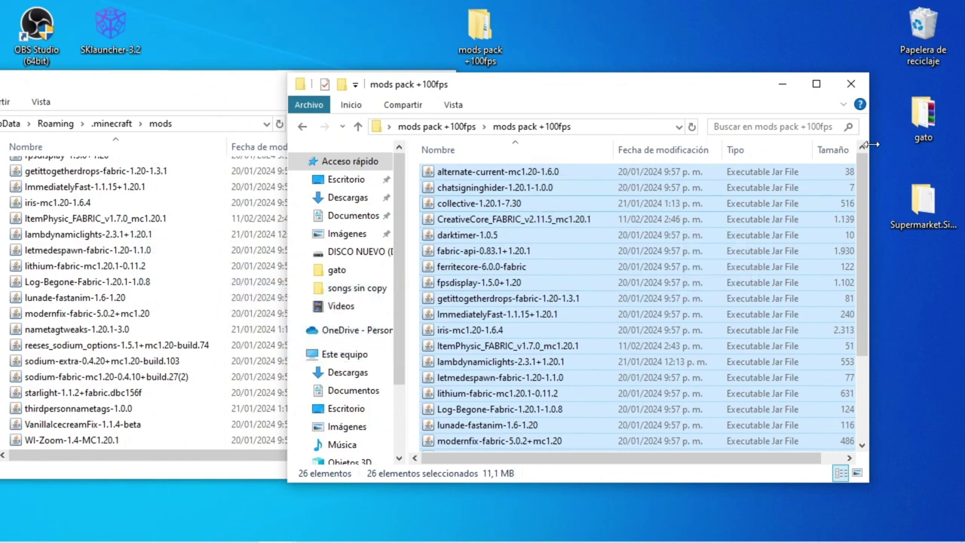
click(851, 85)
click(443, 80)
- Move the mods pack +100fps folder to the Recycle Bin and permanently empty the bin
drag(480, 30, 455, 189)
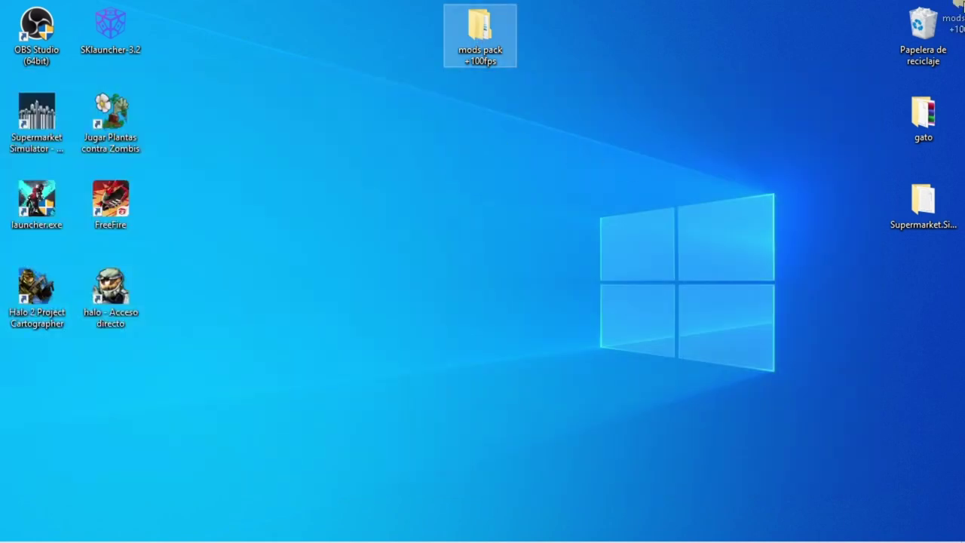
drag(955, 1, 921, 29)
right_click(920, 27)
click(908, 59)
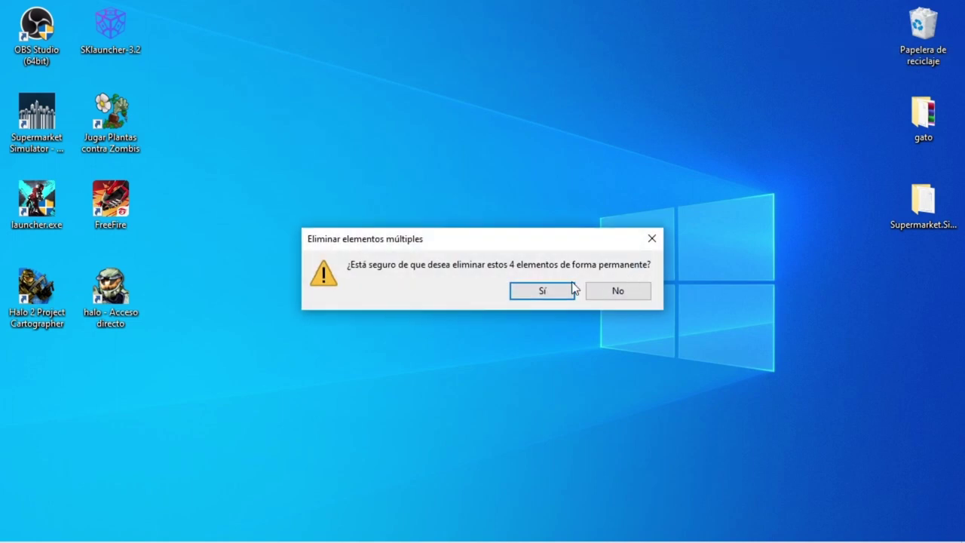
click(521, 293)
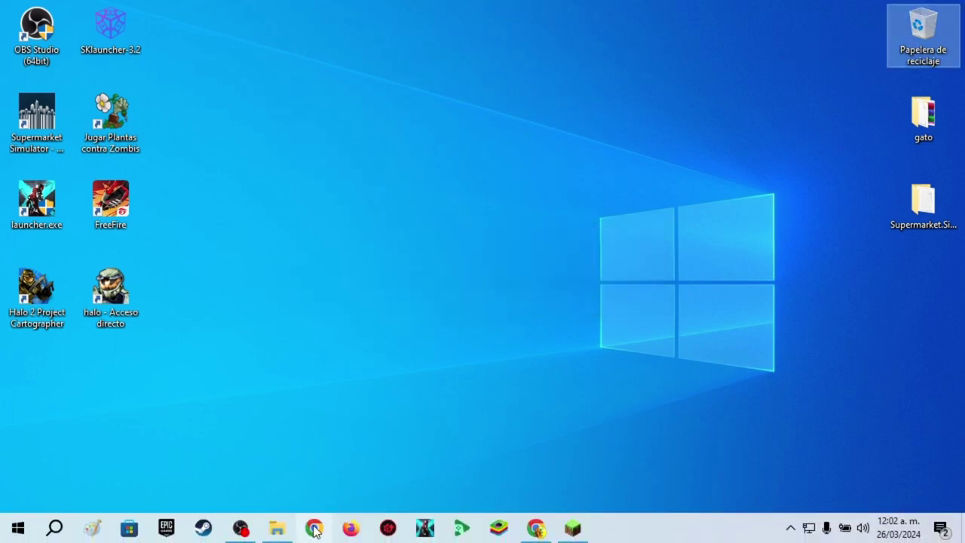
- Launch SKlauncher and select the fabric-loader-1.20.1 instance
double_click(113, 23)
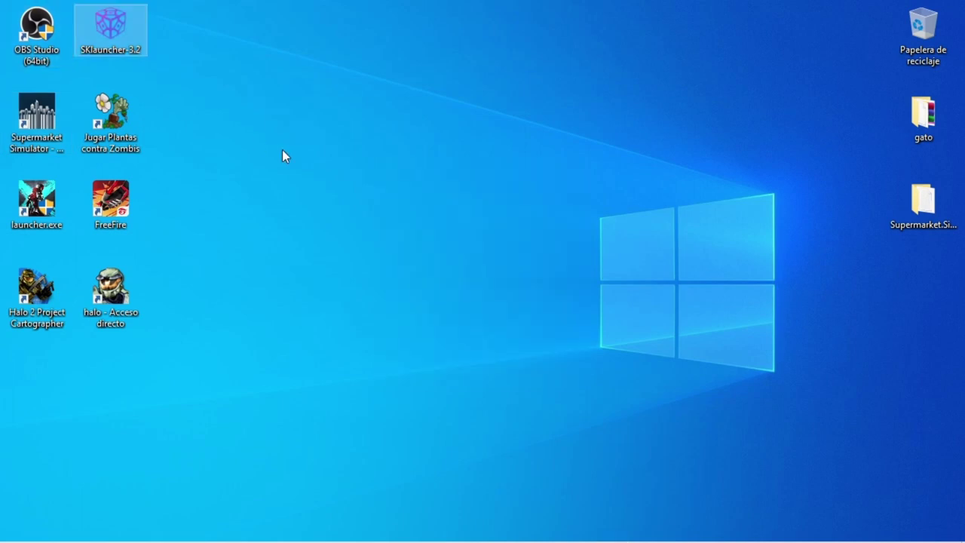
click(197, 183)
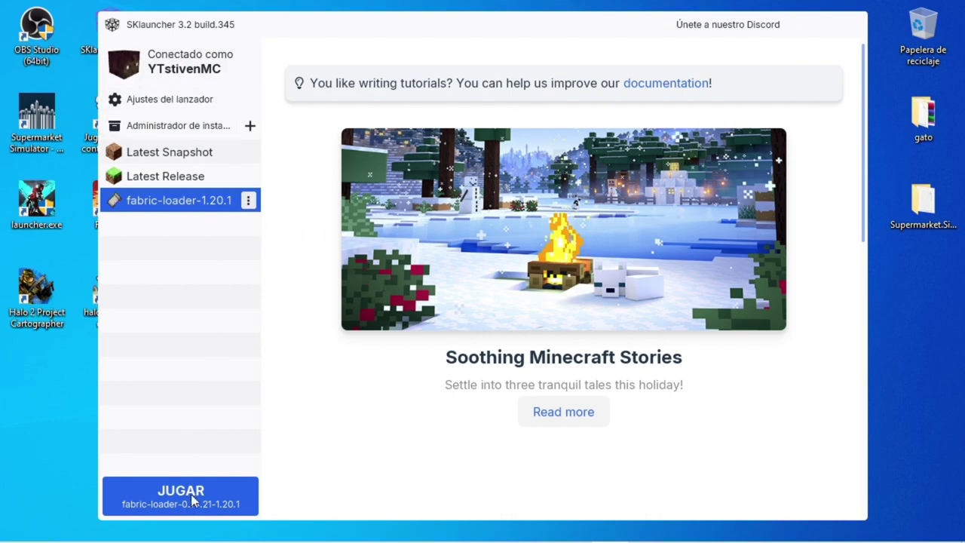
- Close the launcher, switch to the running Minecraft window, and leave its video settings to return to the world
click(852, 28)
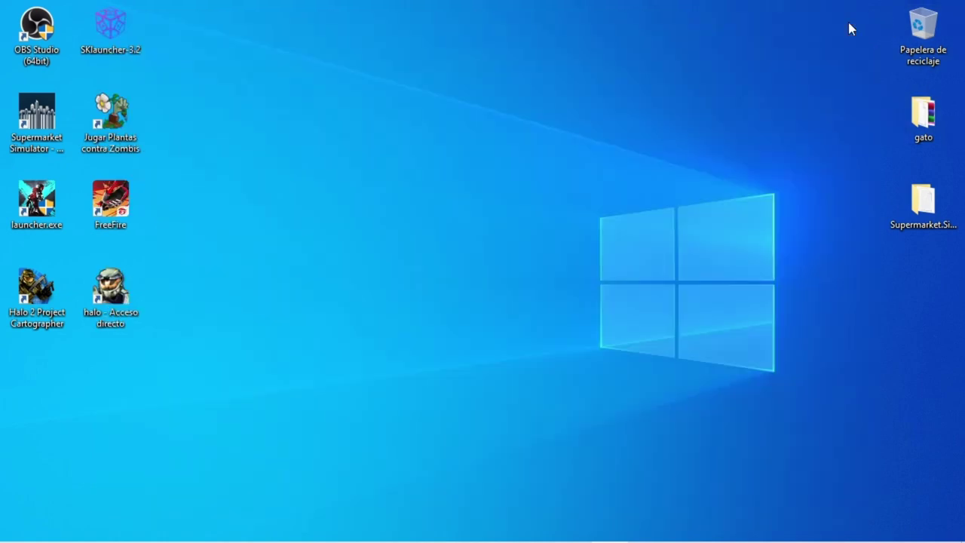
click(571, 528)
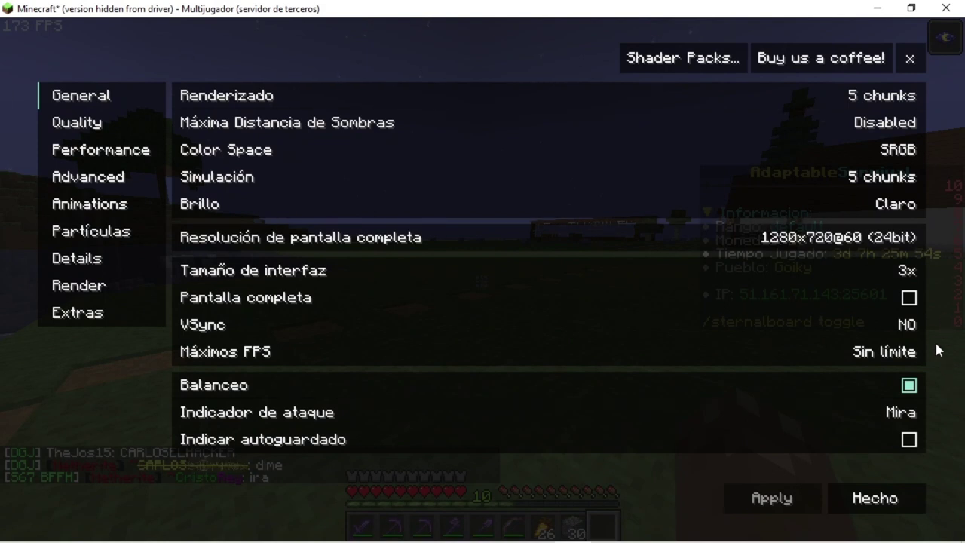
key(Escape)
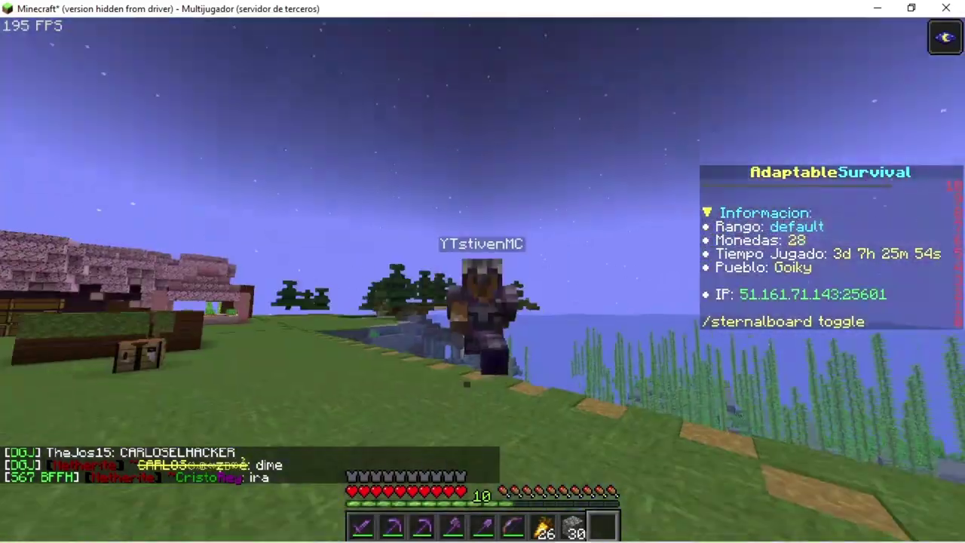
- Walk and look around the multiplayer world to check the frame rate in play
key(w)
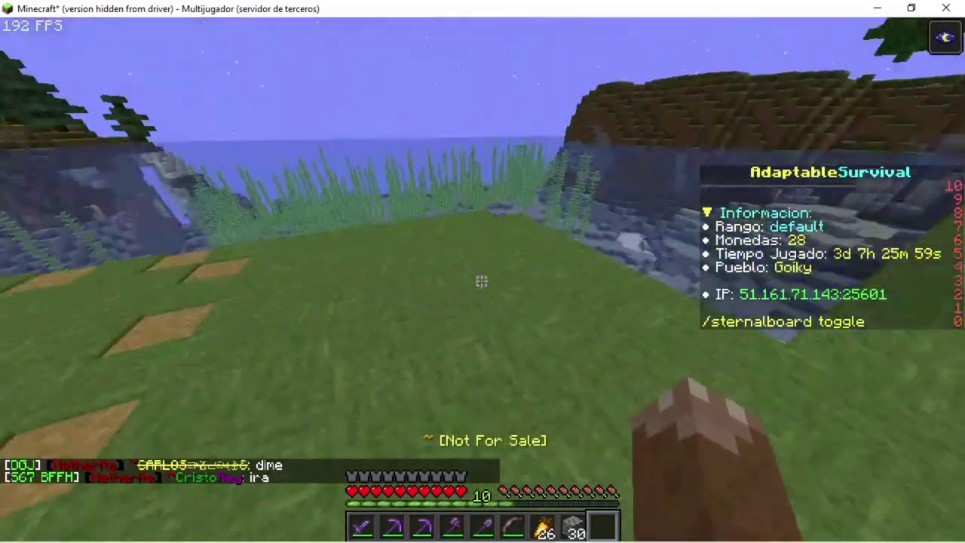
key(t)
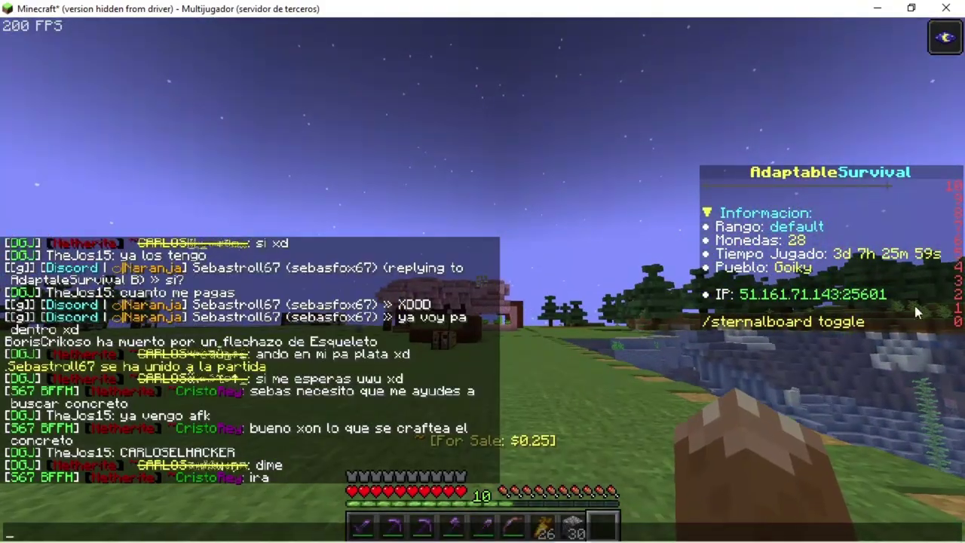
key(Escape)
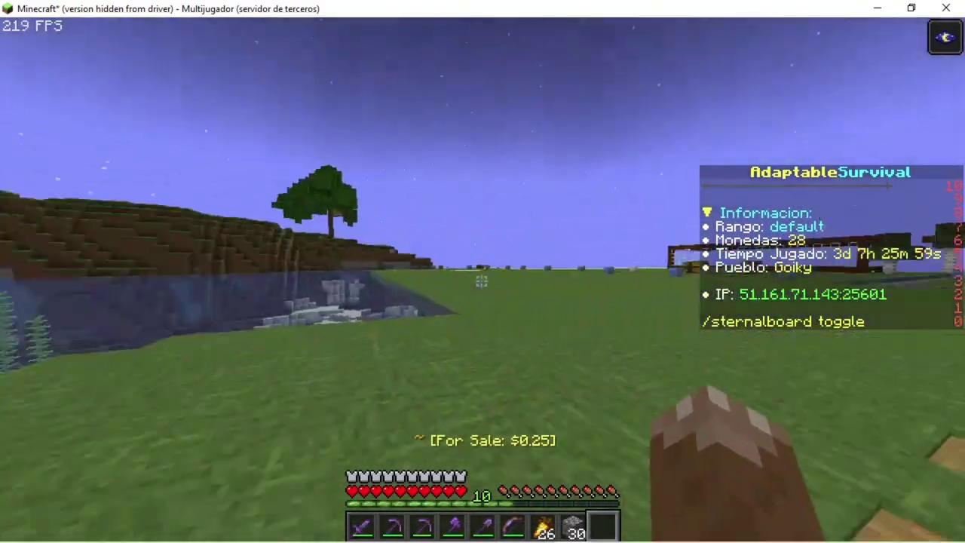
key(w)
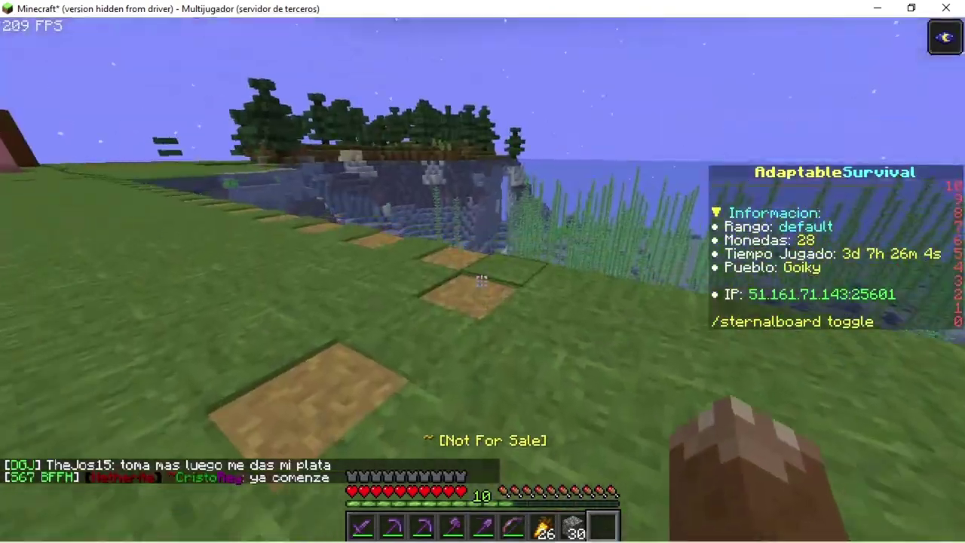
key(t)
key(Escape)
- Open the in-game graphics options and examine the General settings, from Renderizado to Indicar autoguardado
key(Escape)
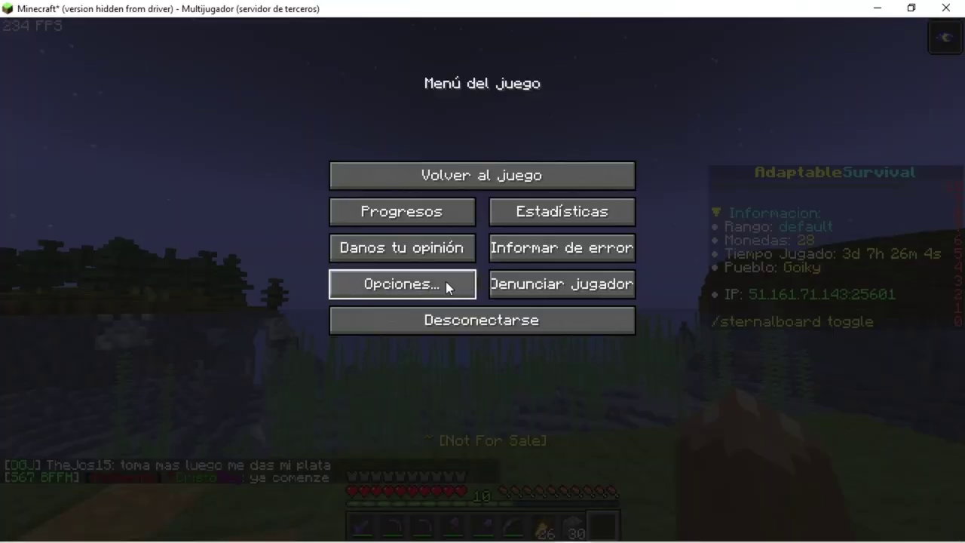
click(446, 282)
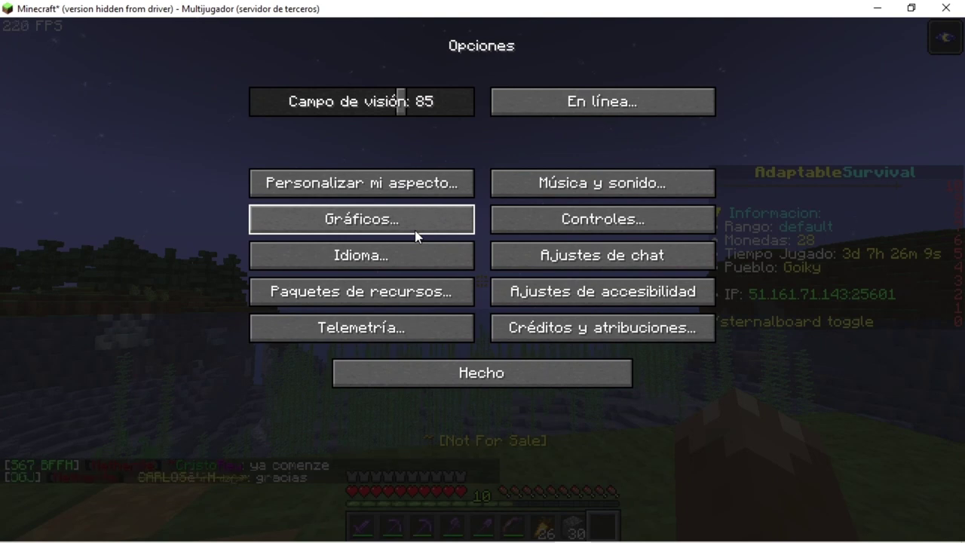
click(377, 222)
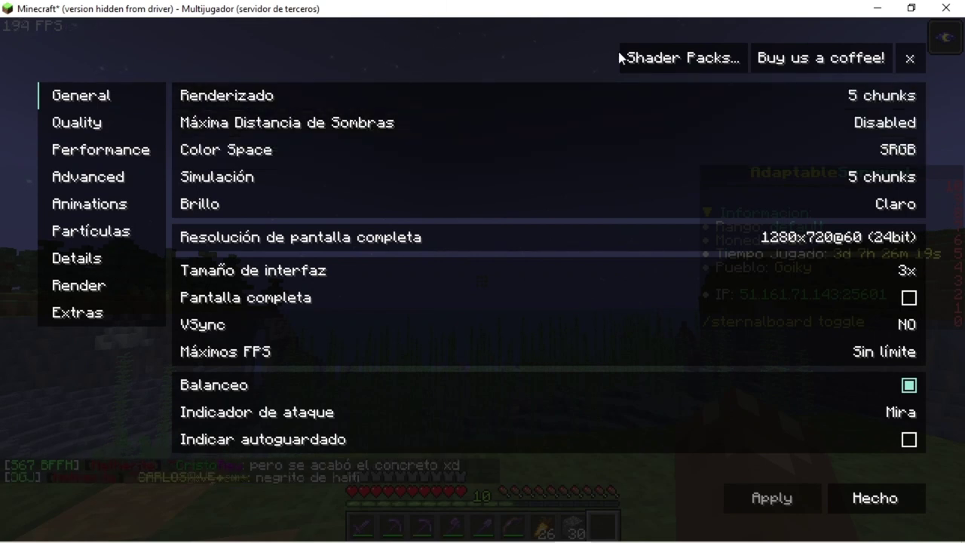
mouse_move(793, 95)
mouse_down()
mouse_move(964, 89)
mouse_move(914, 95)
mouse_move(801, 75)
mouse_move(840, 95)
mouse_move(793, 92)
mouse_up()
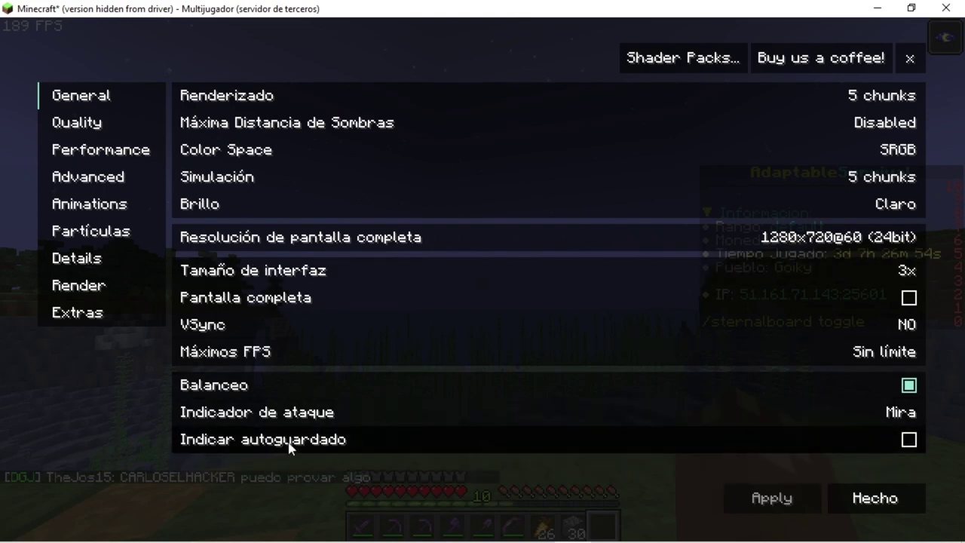
- Review the Quality settings and their descriptions, and set Leaves Quality to Rápidas
click(76, 145)
click(78, 130)
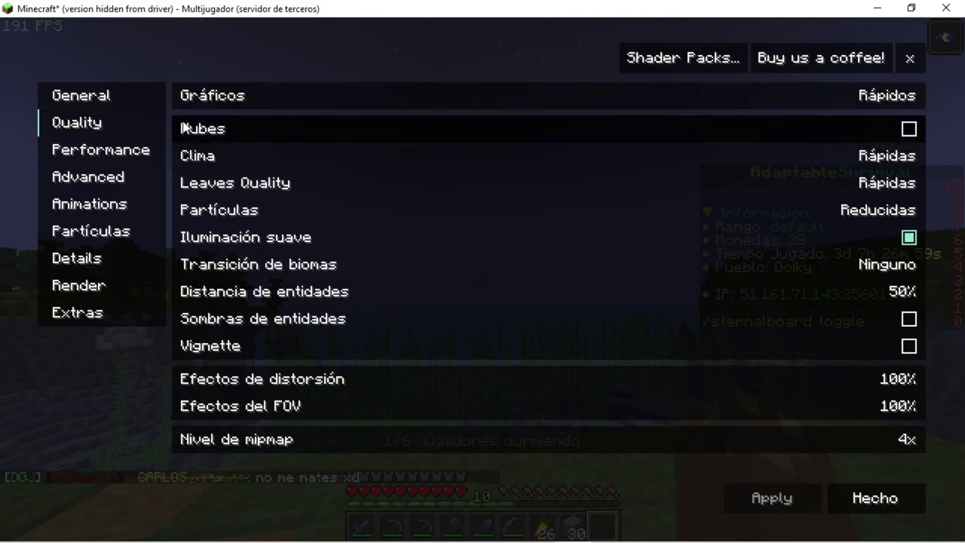
mouse_move(312, 147)
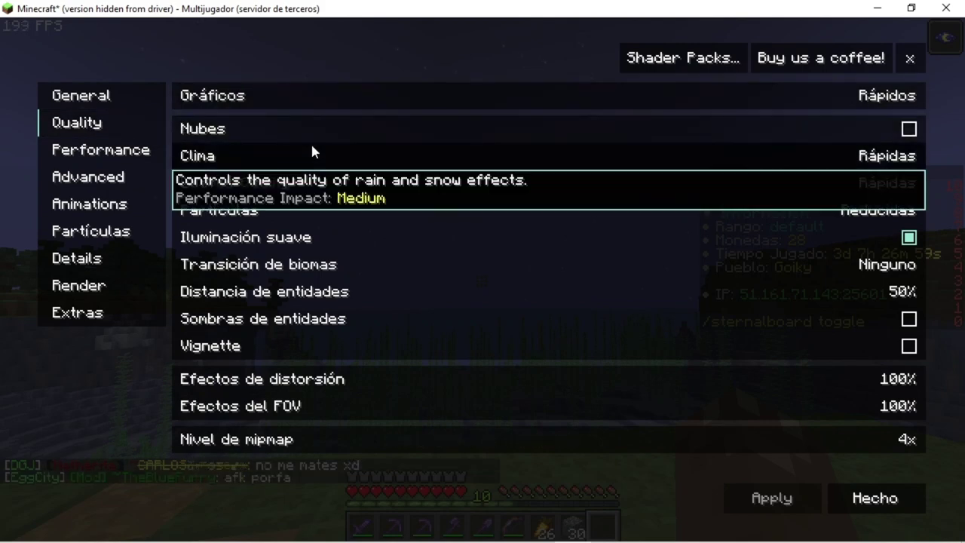
mouse_move(390, 188)
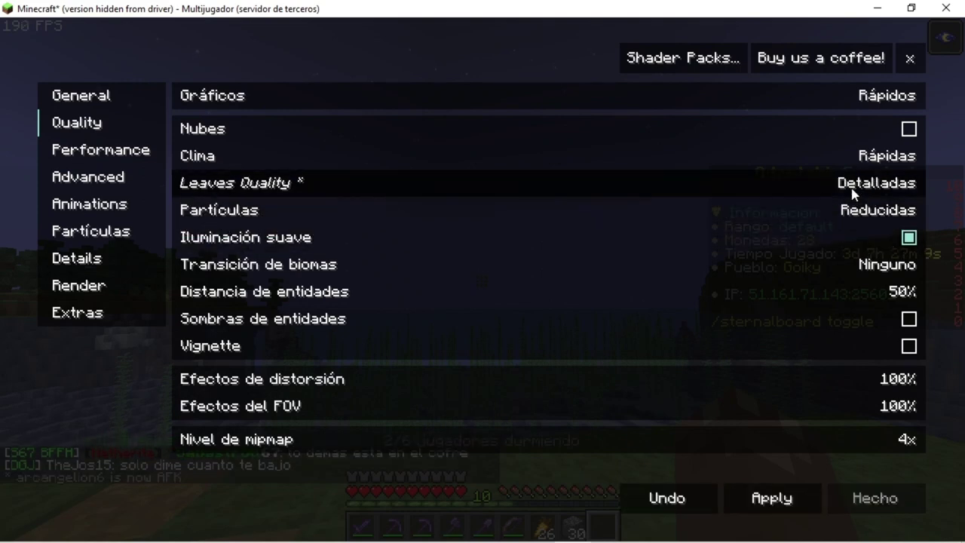
click(850, 185)
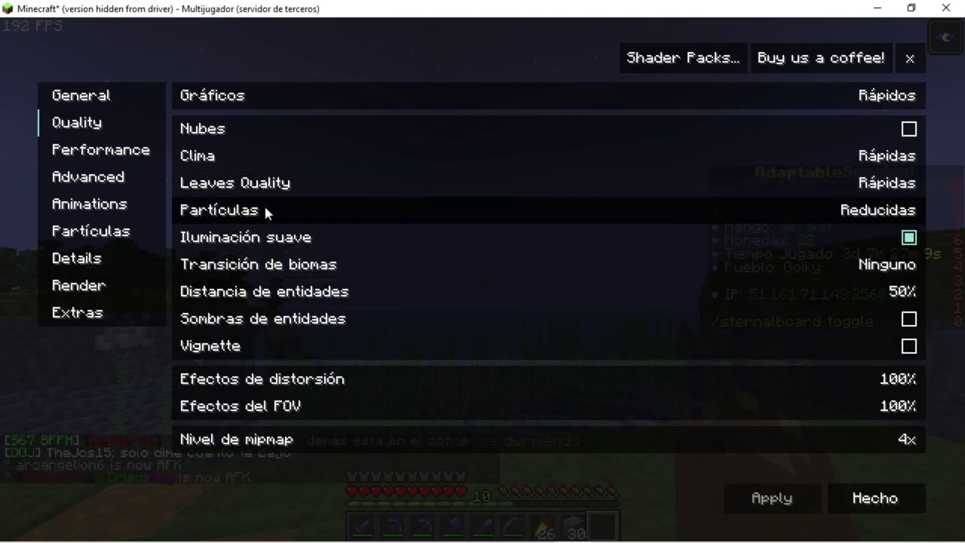
mouse_move(266, 212)
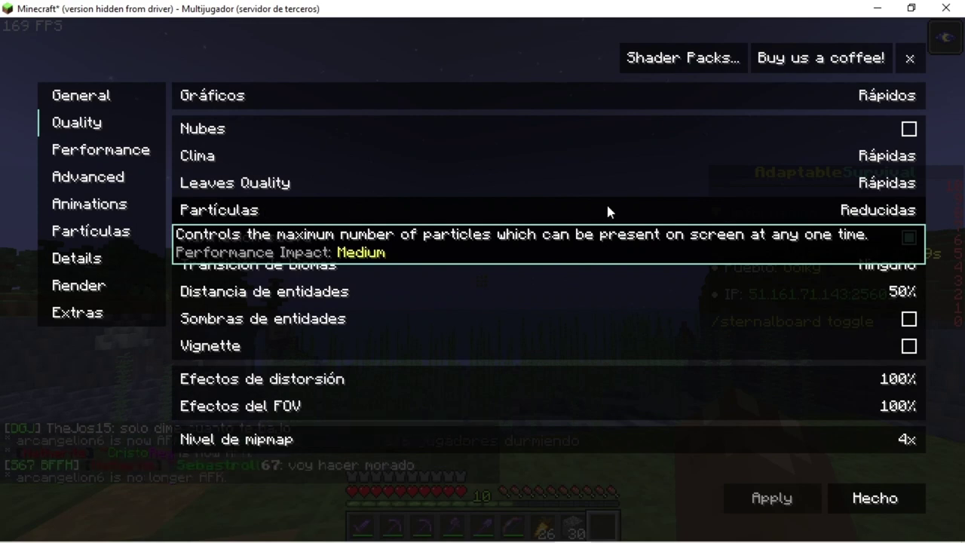
mouse_move(285, 234)
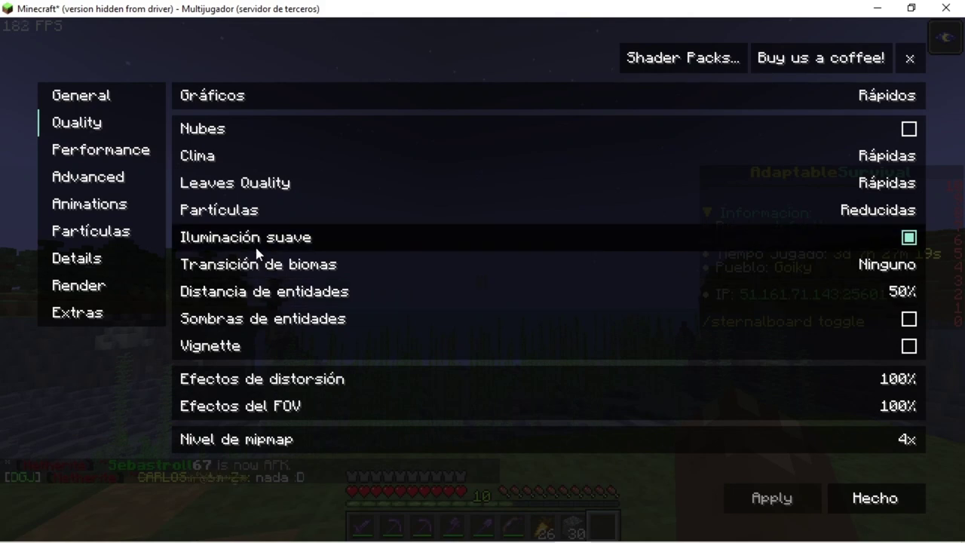
click(257, 250)
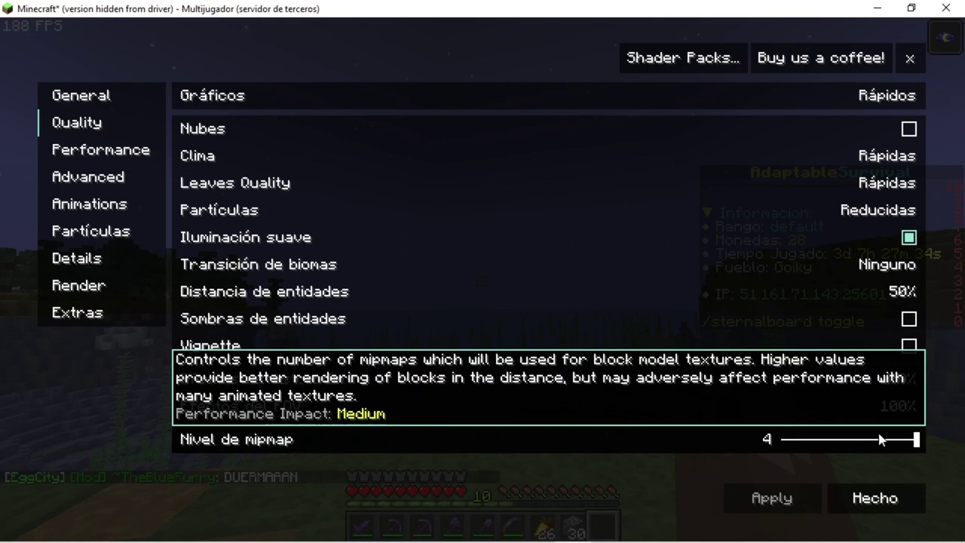
- Examine the Performance, Advanced and Animations settings, and the full Partículas list down to Witch
click(88, 155)
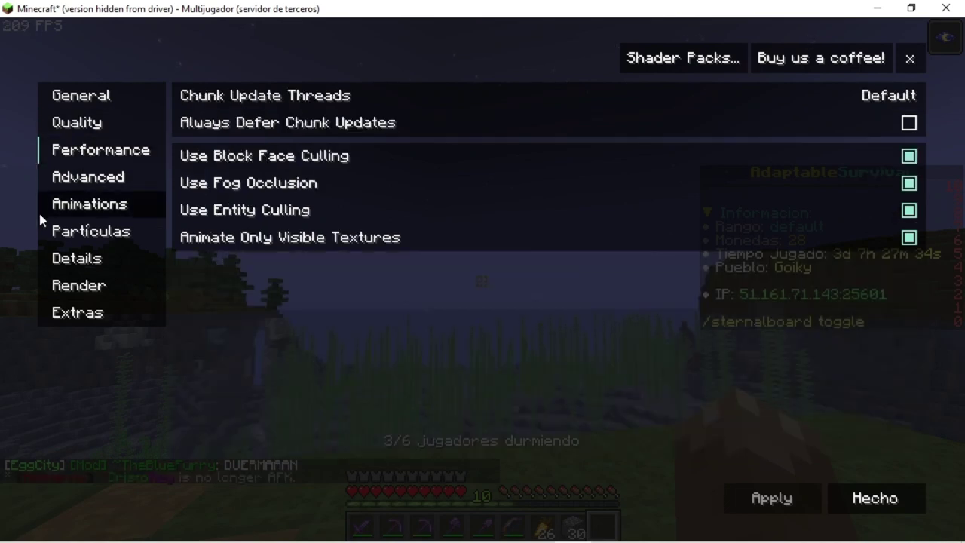
click(129, 174)
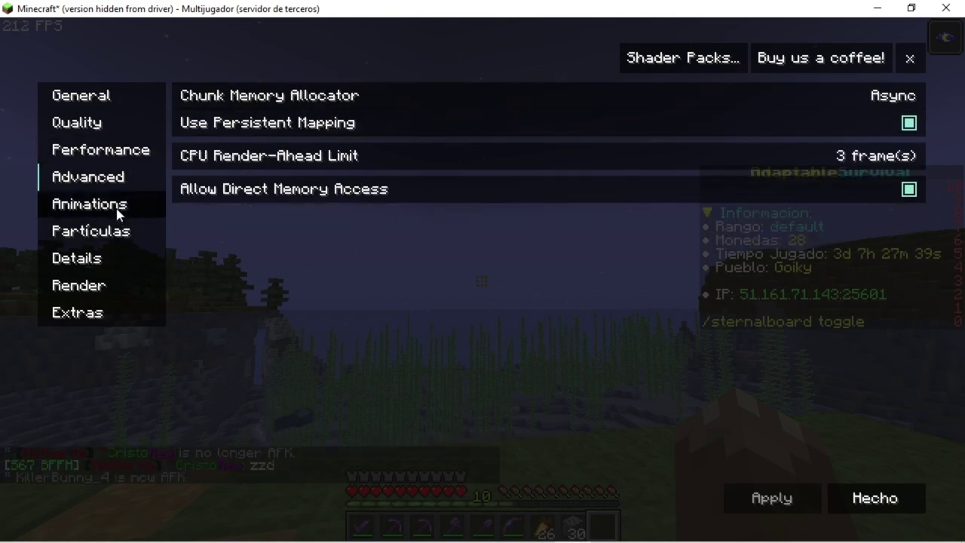
click(117, 205)
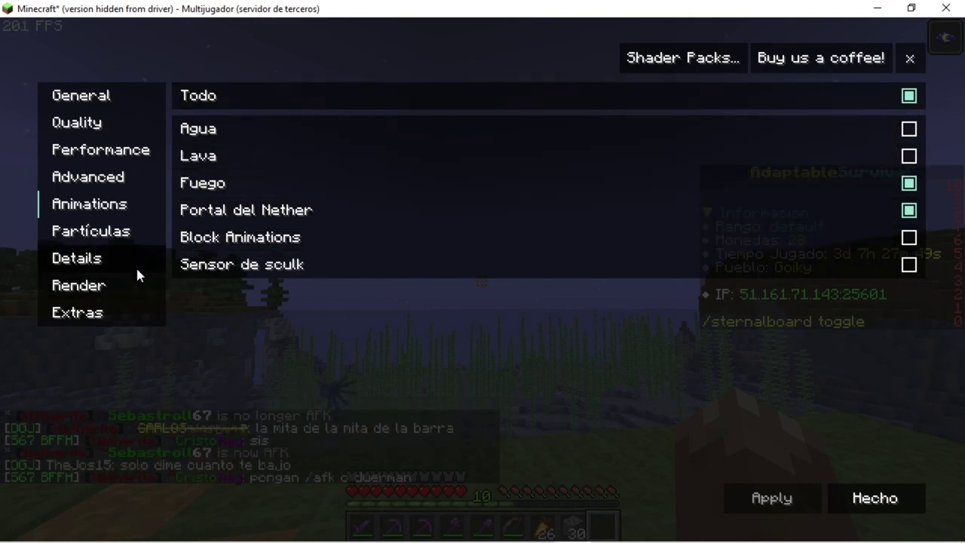
click(111, 232)
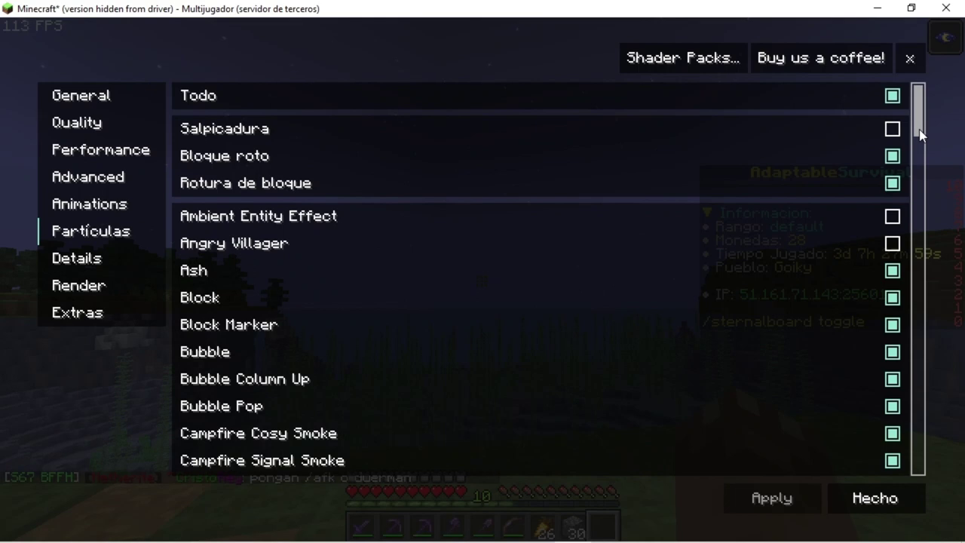
scroll(920, 133, down, 6)
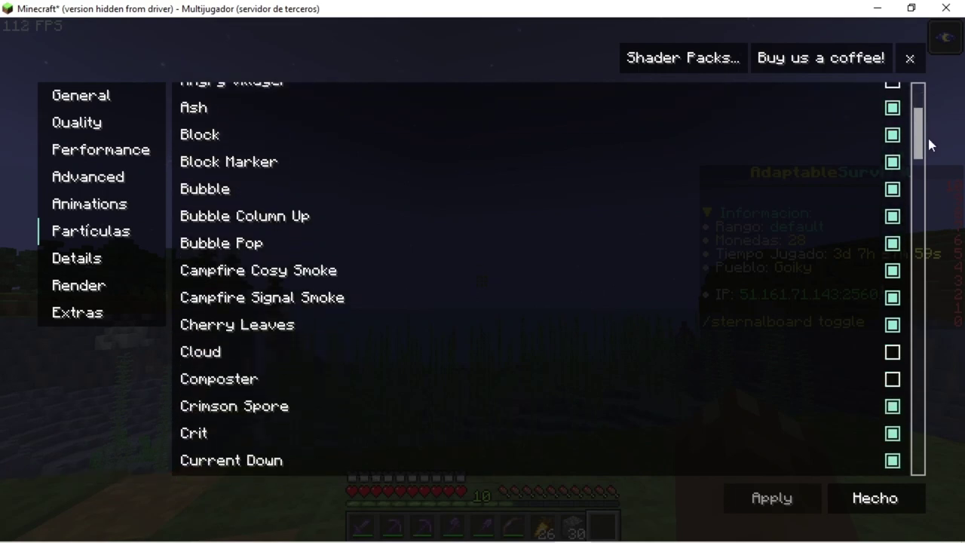
drag(933, 151, 917, 462)
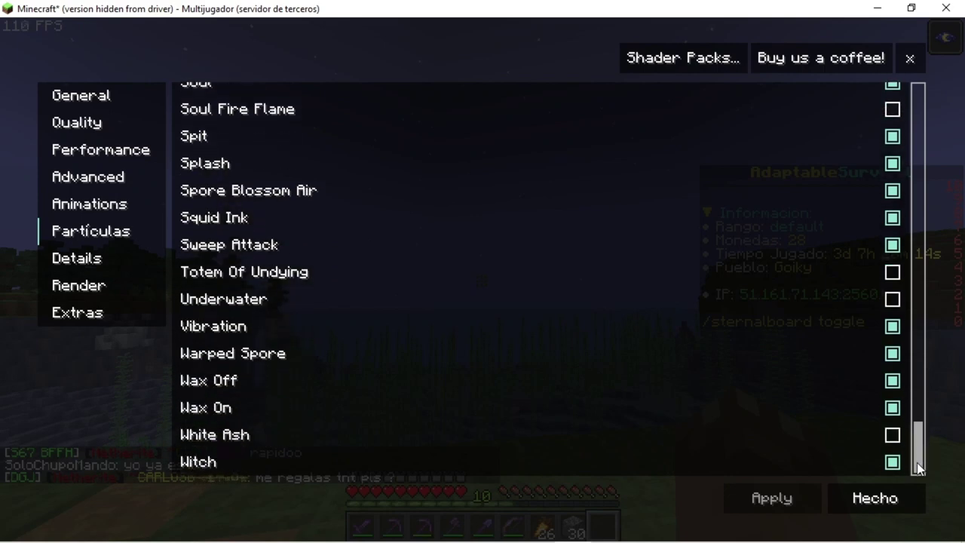
- Examine the Details settings and the fog options under Render, and return to the game world
click(107, 266)
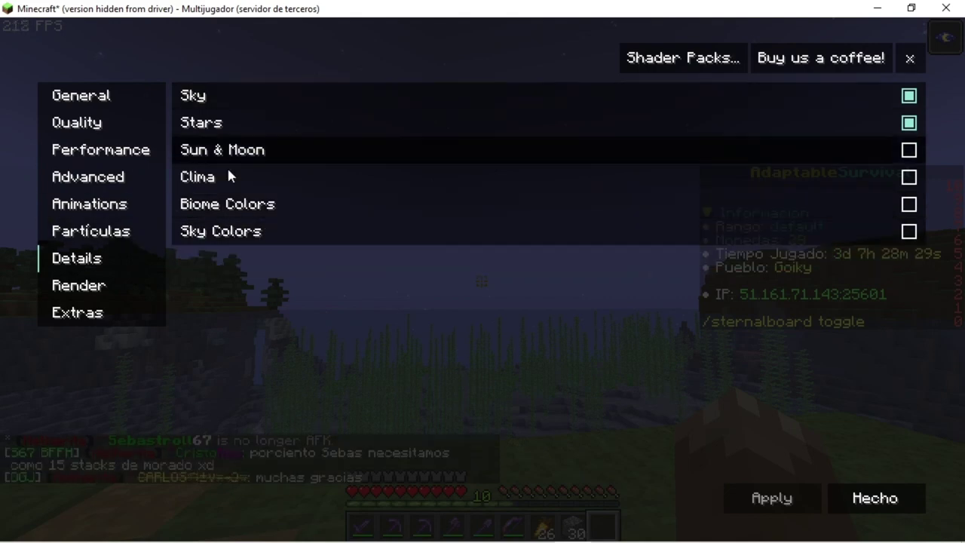
click(103, 283)
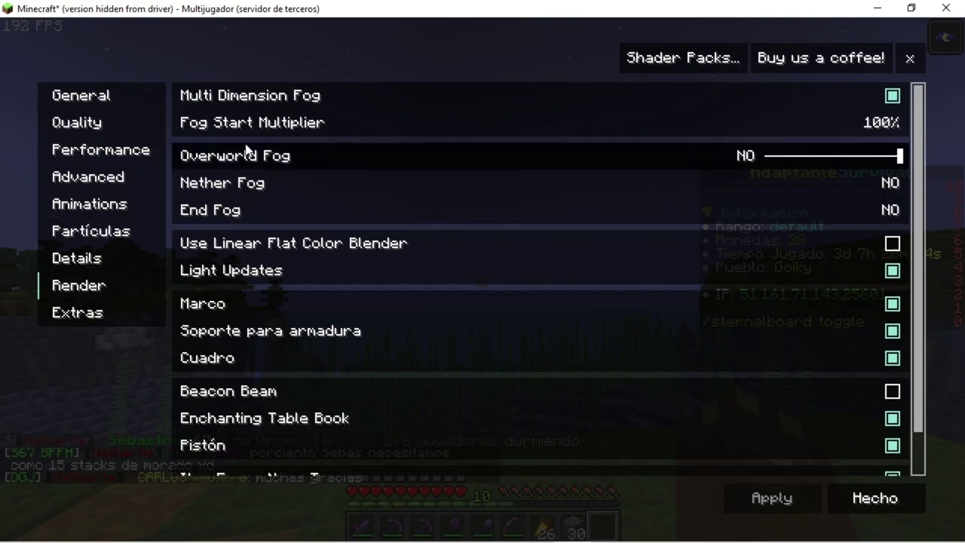
mouse_move(286, 103)
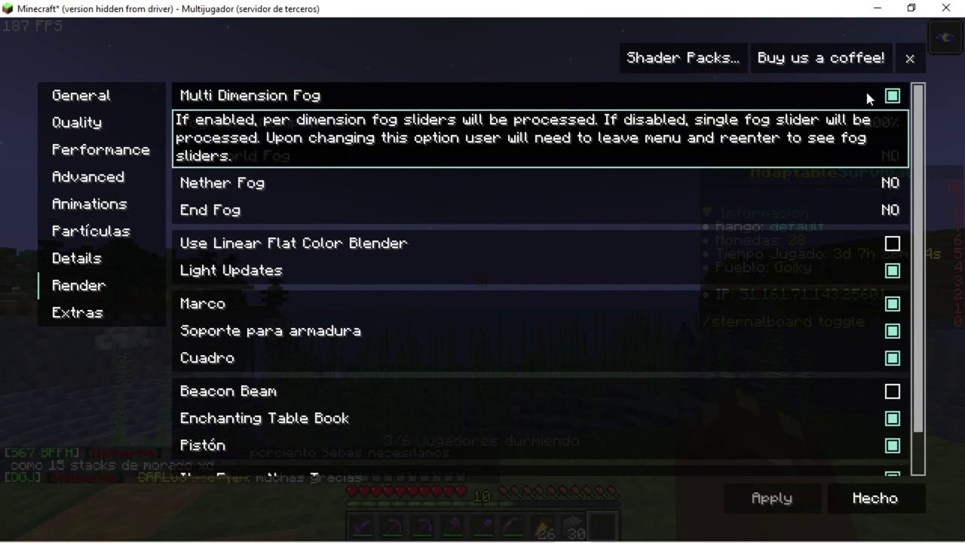
mouse_move(802, 122)
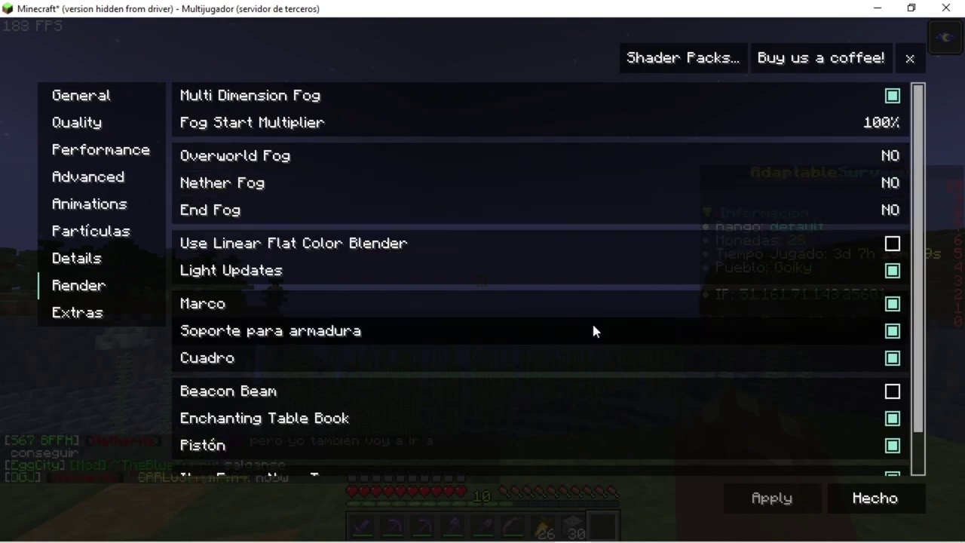
key(Escape)
key(Escape)
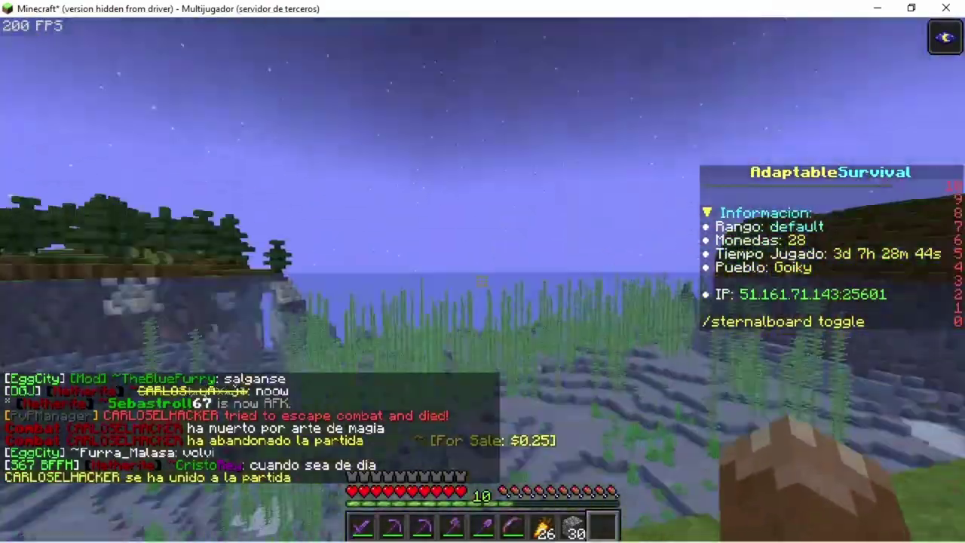
- Reopen the graphics options and examine the remaining Render settings down to Player Name Tag
key(Escape)
click(467, 282)
click(411, 215)
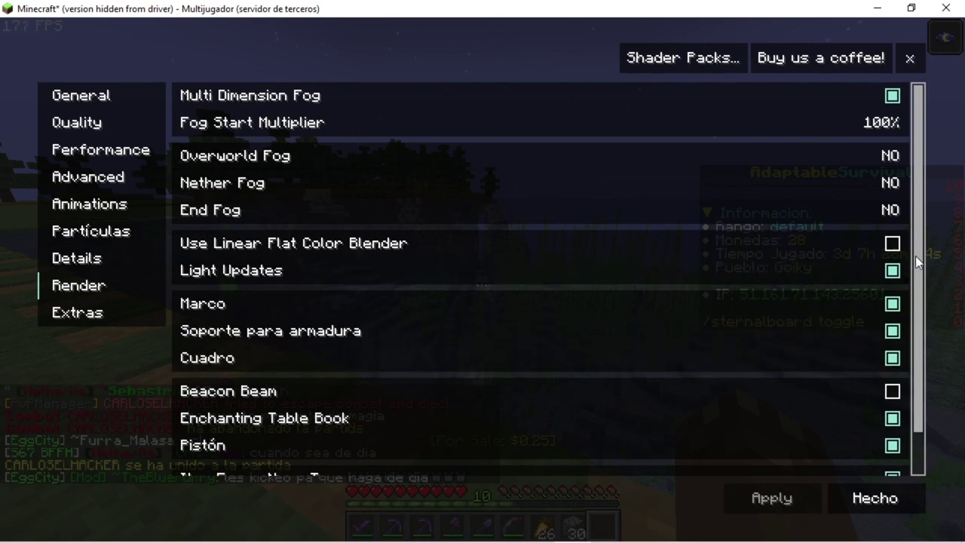
scroll(915, 255, down, 3)
scroll(922, 326, up, 1)
scroll(923, 326, down, 1)
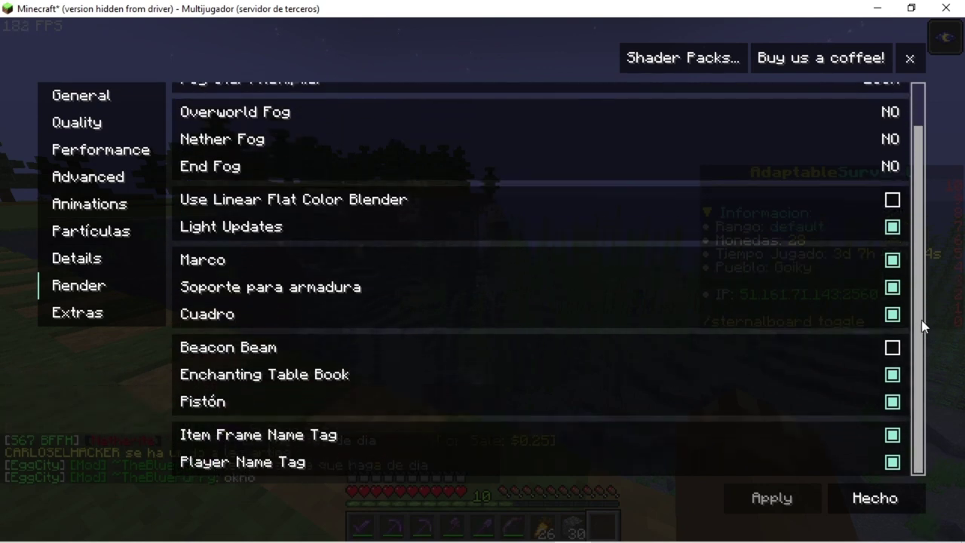
- Enable Show FPS and Show FPS Extended in the Extras settings and apply the changes
click(106, 313)
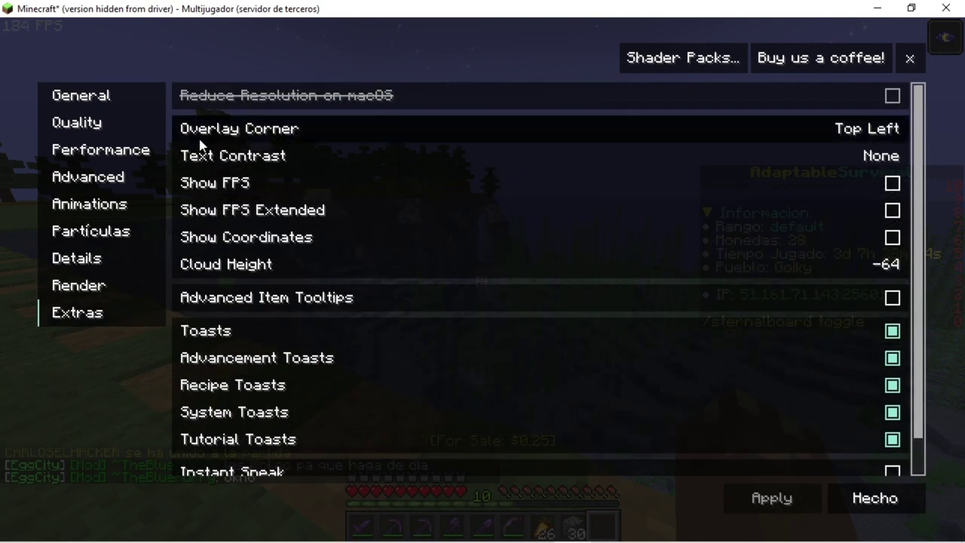
mouse_move(921, 149)
mouse_down()
mouse_move(916, 189)
mouse_move(927, 140)
mouse_up()
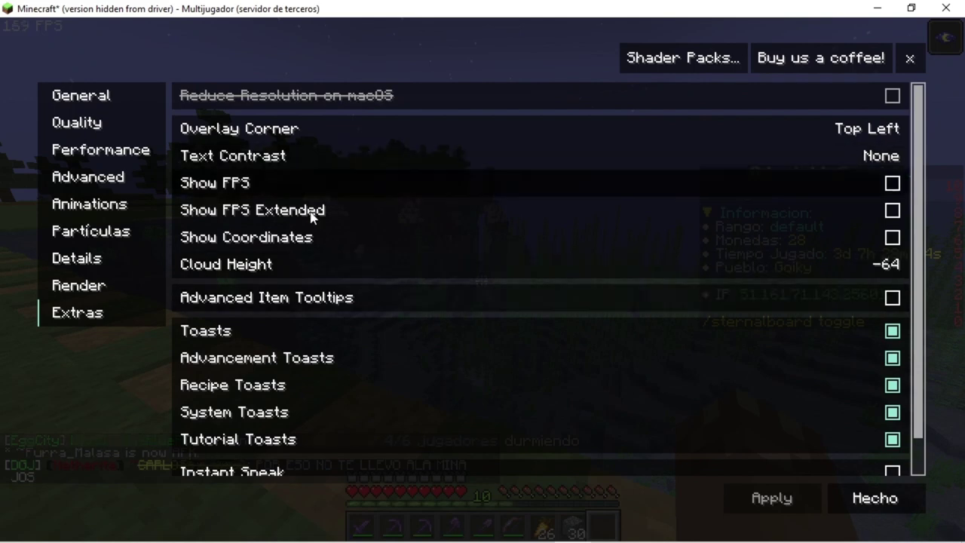
click(231, 196)
click(230, 193)
click(354, 209)
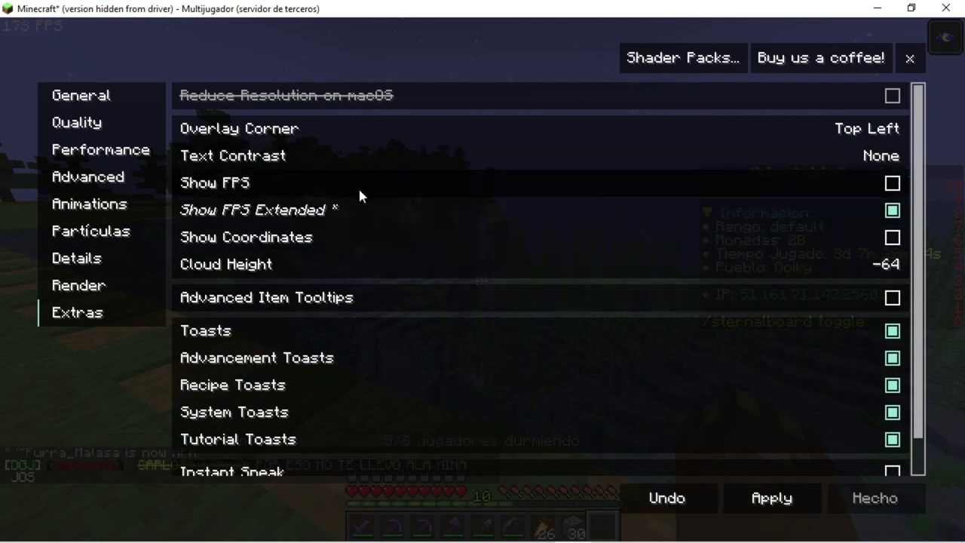
click(358, 187)
click(779, 491)
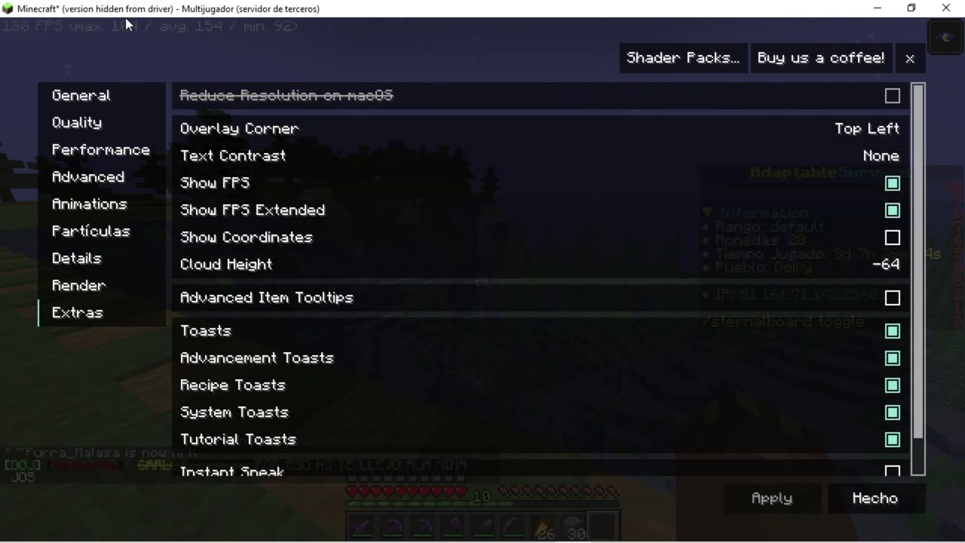
- Disable Show FPS Extended and Show FPS in the Extras settings and return to the game world
click(273, 213)
click(275, 188)
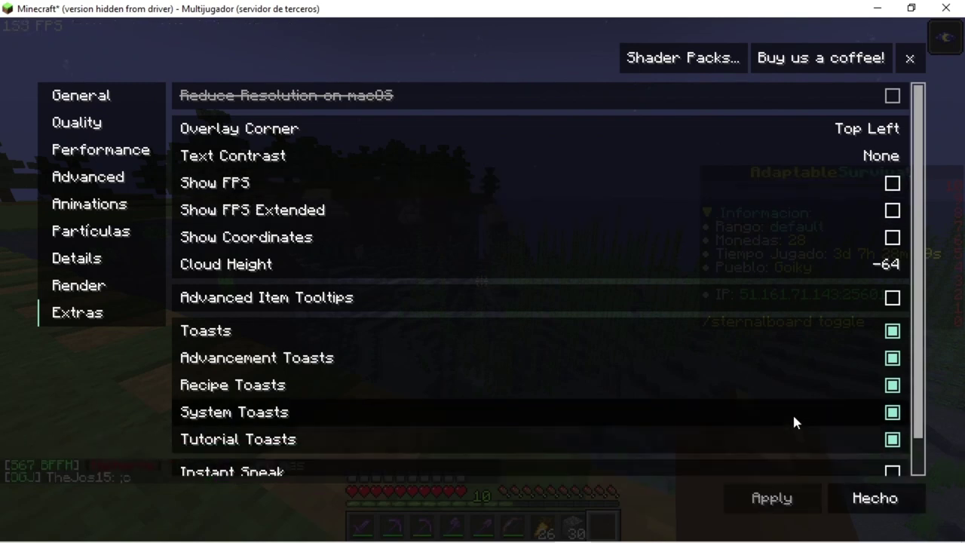
key(Escape)
- Open the inventory, check the ongoing recording in OBS, and return to the Minecraft world
key(e)
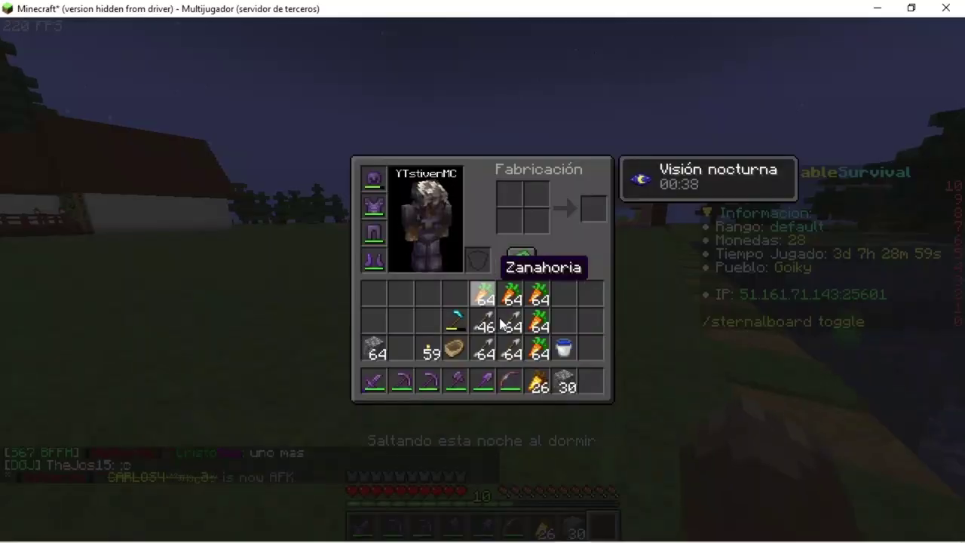
mouse_move(307, 535)
click(240, 530)
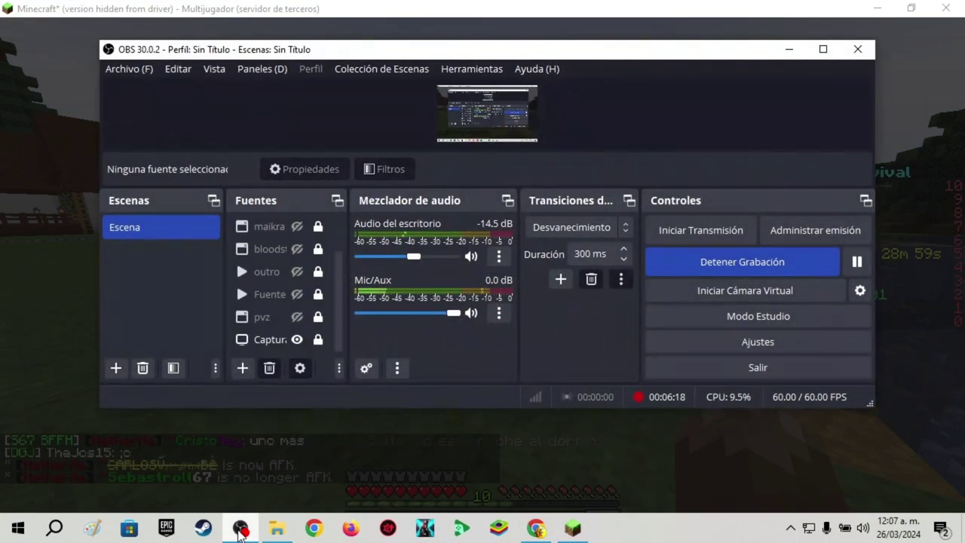
click(944, 186)
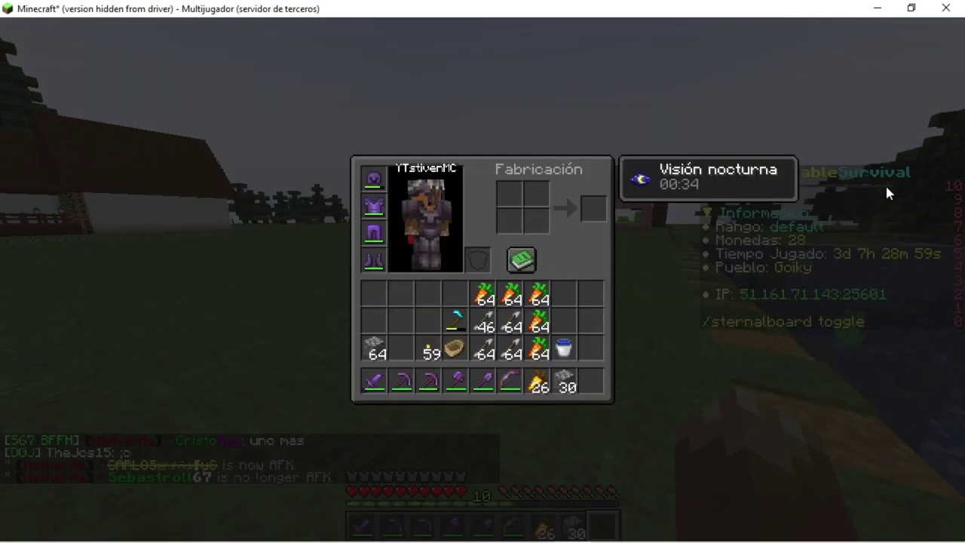
key(e)
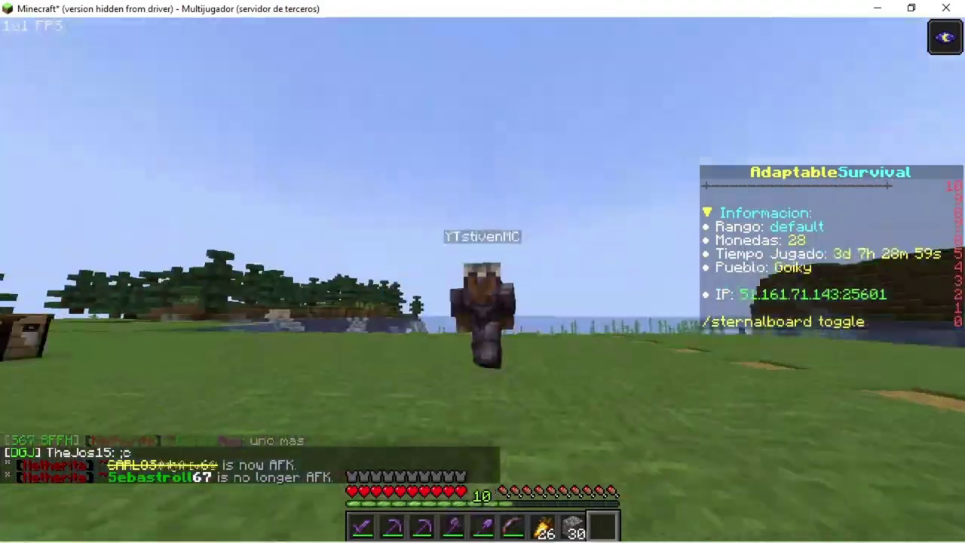
- Walk across the field and check the frame rate without shaders while looking around
key(w)
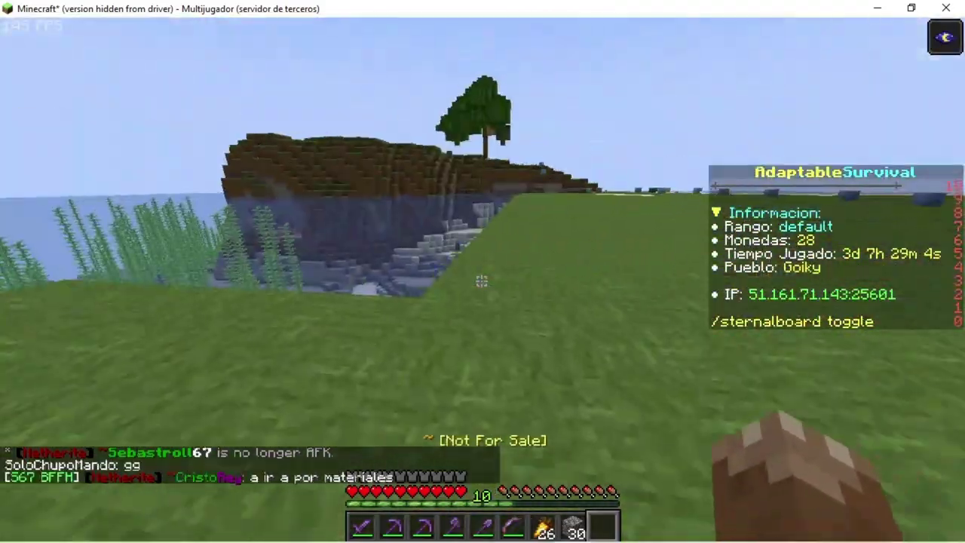
key(t)
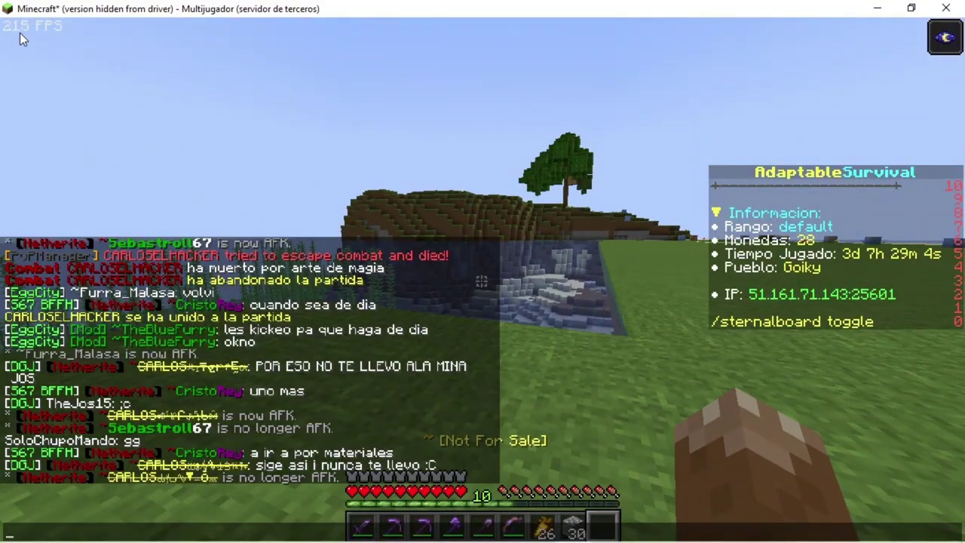
key(Escape)
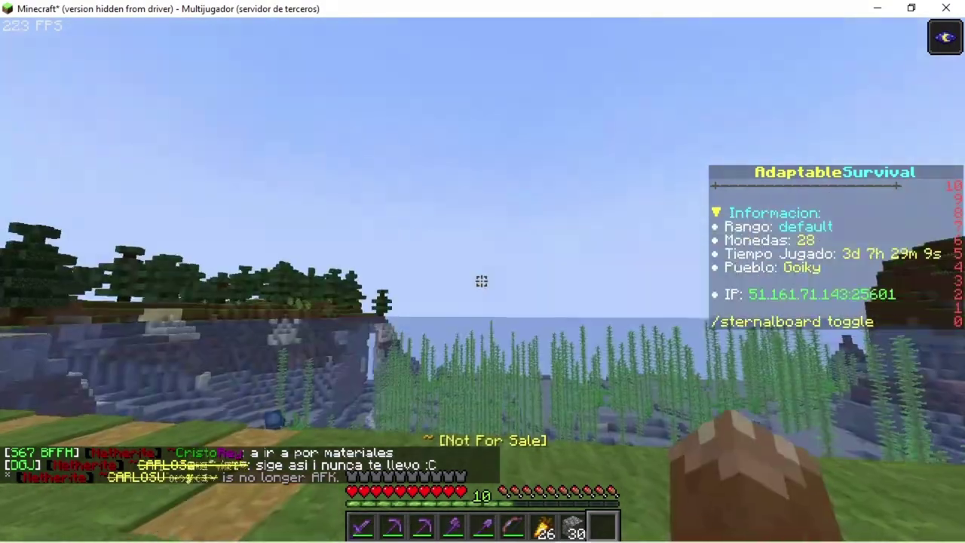
- Apply the Sildur's+Basic+Shaders+v2.2+Fancy.zip shader pack from the graphics options and return to the game world
key(Escape)
click(458, 287)
click(444, 216)
click(730, 68)
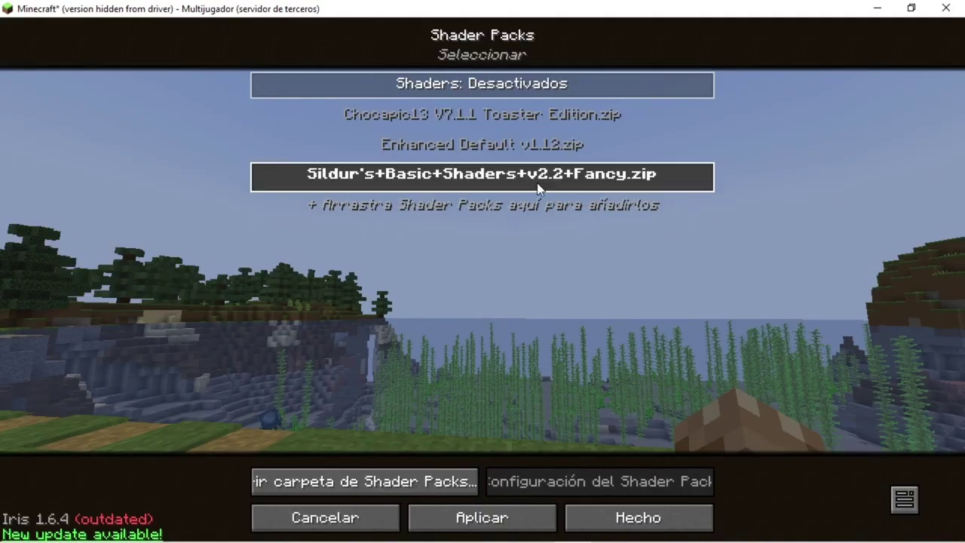
click(494, 507)
key(Escape)
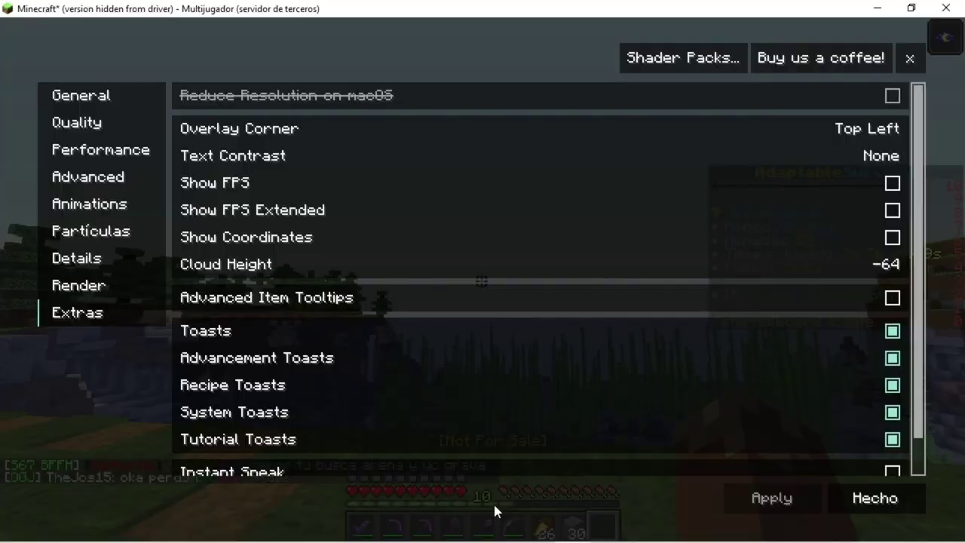
key(Escape)
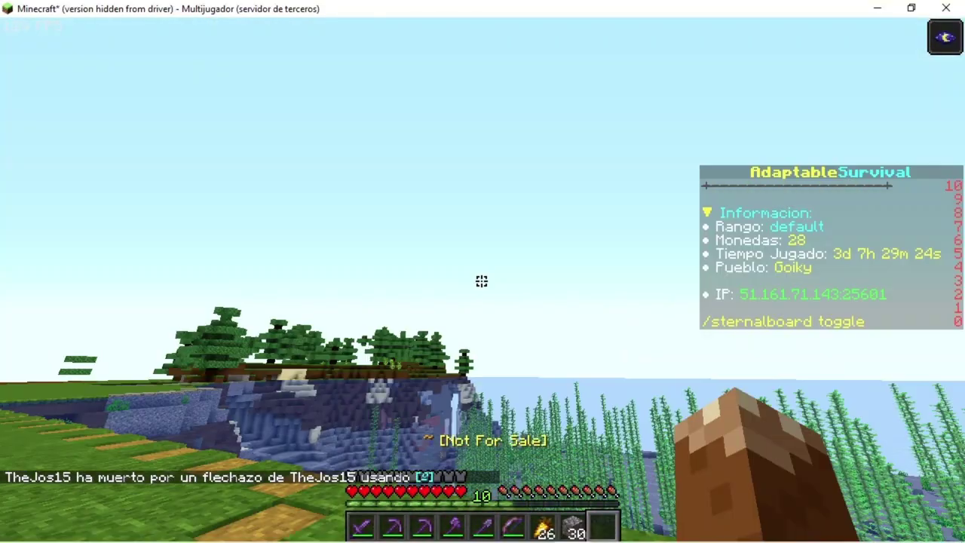
- Examine the landscape and the player character with the shader active, in third-person and first-person views, and check the frame rate
key(Escape)
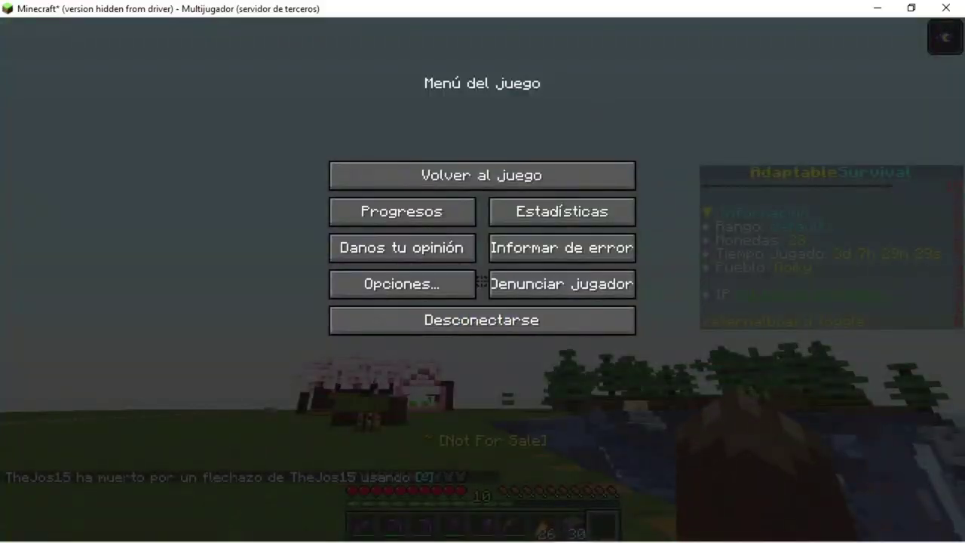
key(Escape)
key(e)
key(e)
key(F5)
key(F5)
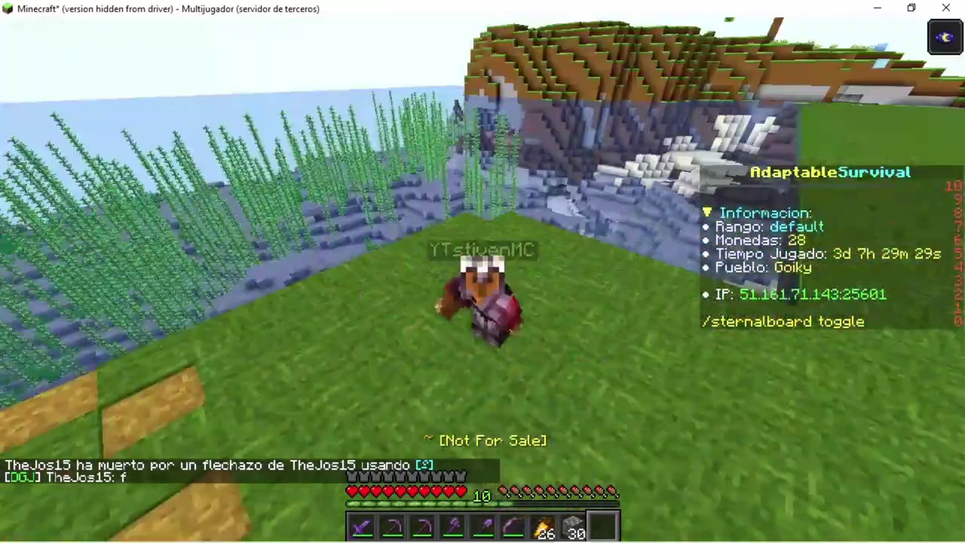
key(F5)
key(F5)
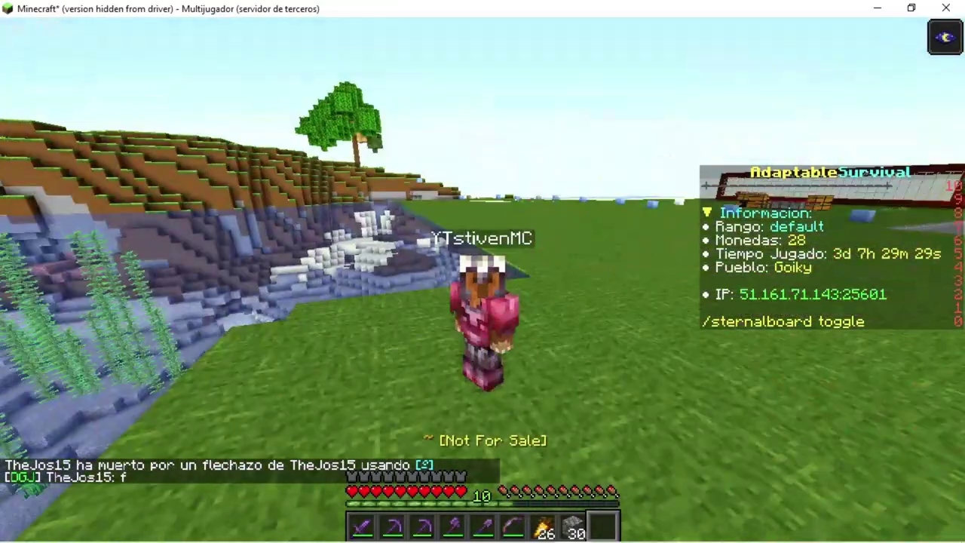
key(t)
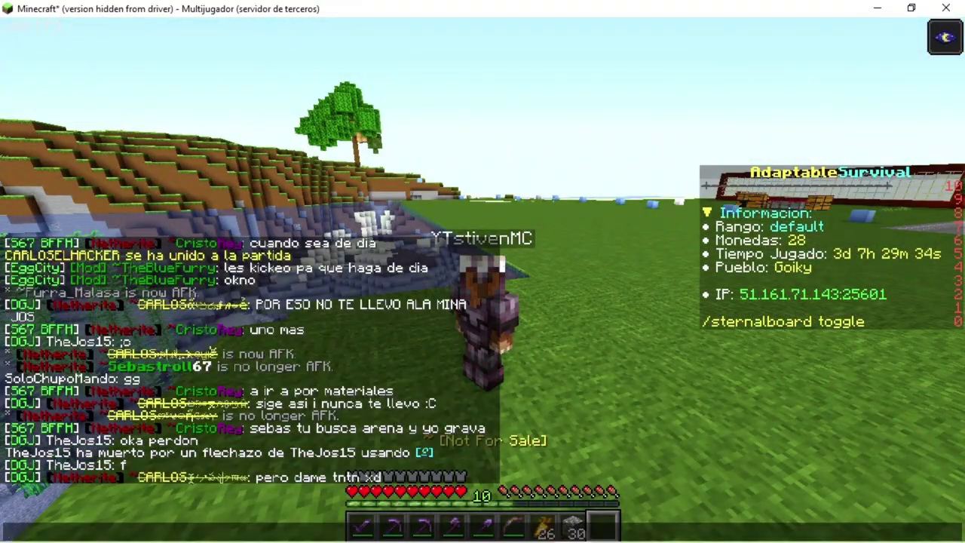
key(Escape)
key(F5)
key(F5)
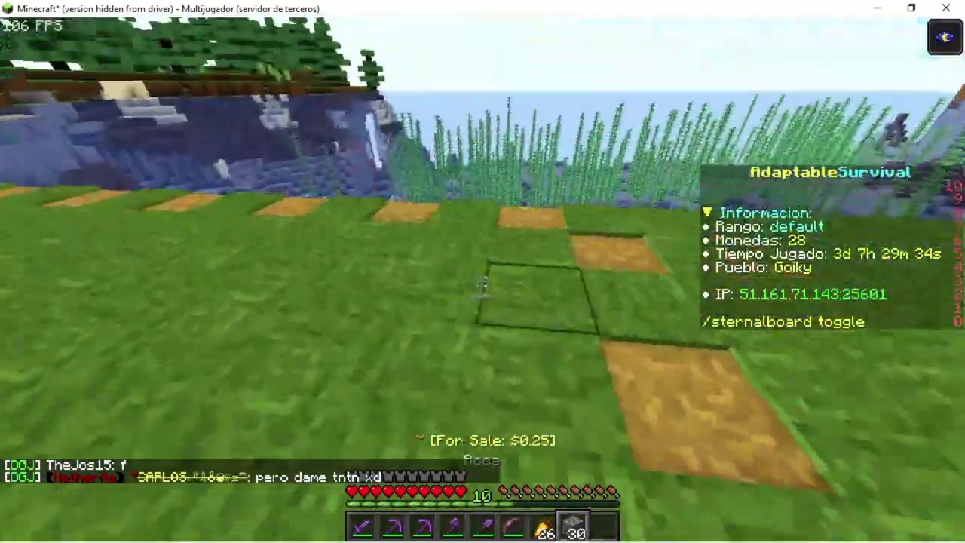
- Drop cobblestone items on the grass to view them up close, pick them up again, and select the empty hotbar slot
key(8)
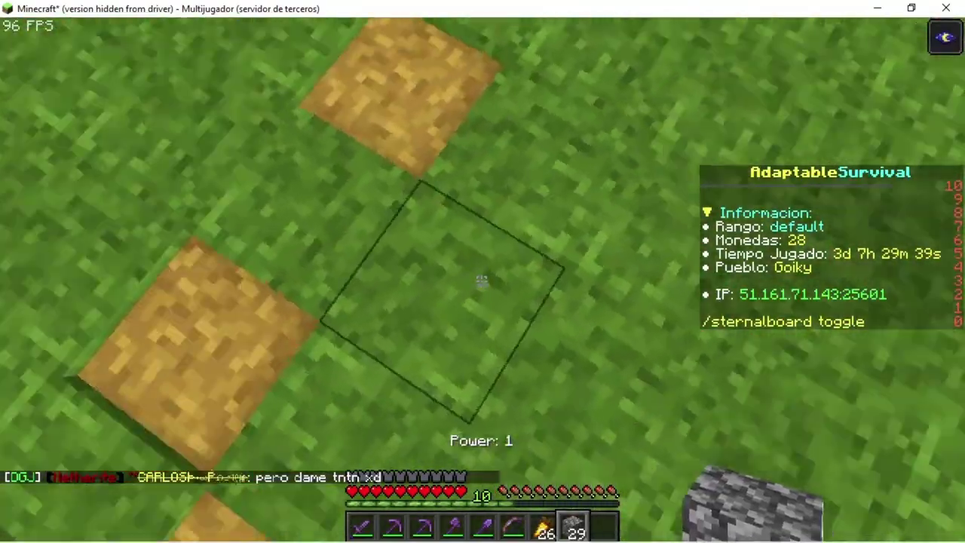
key(Tab)
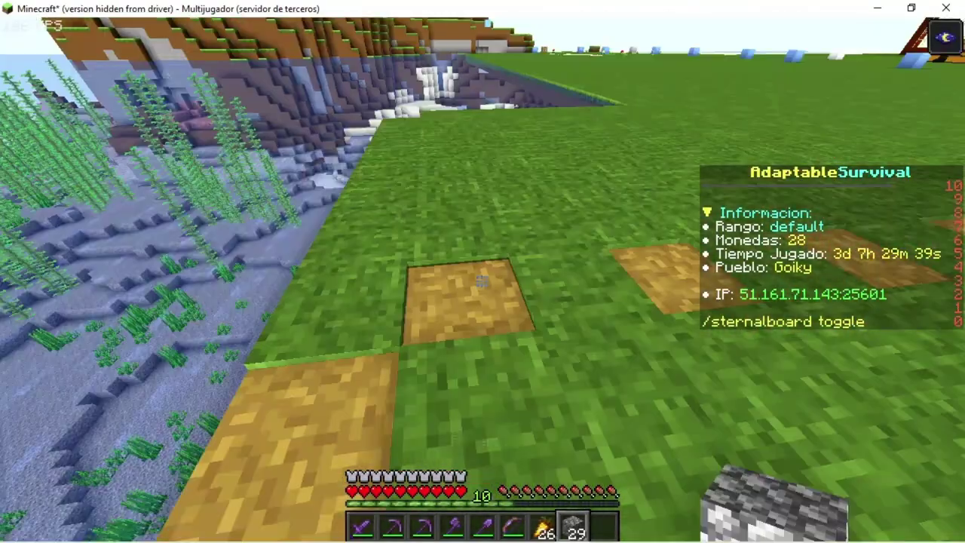
key(s)
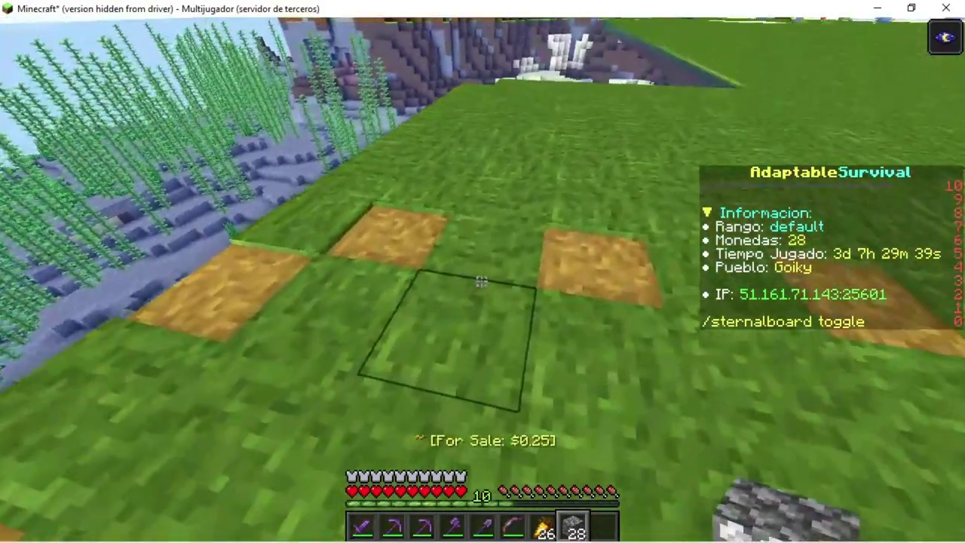
key(w)
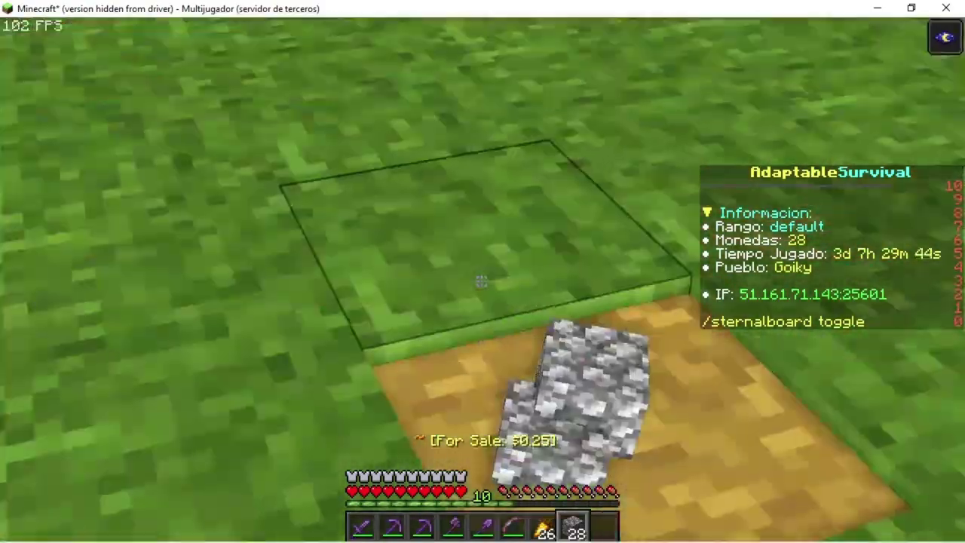
key(w)
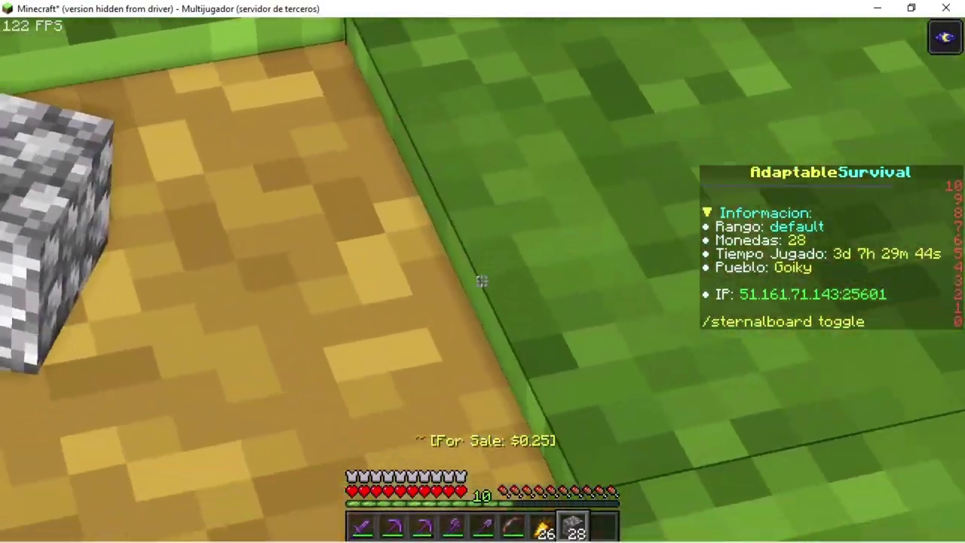
key(q)
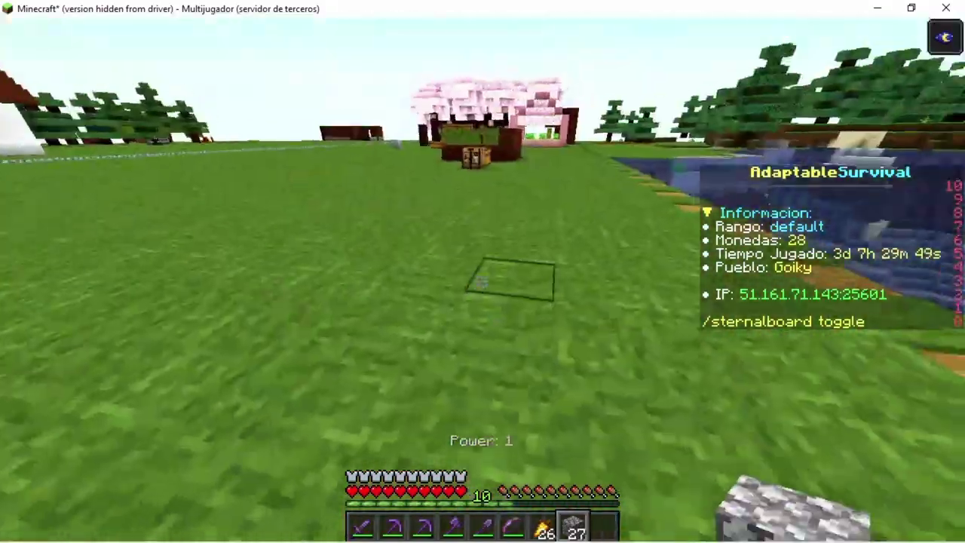
key(9)
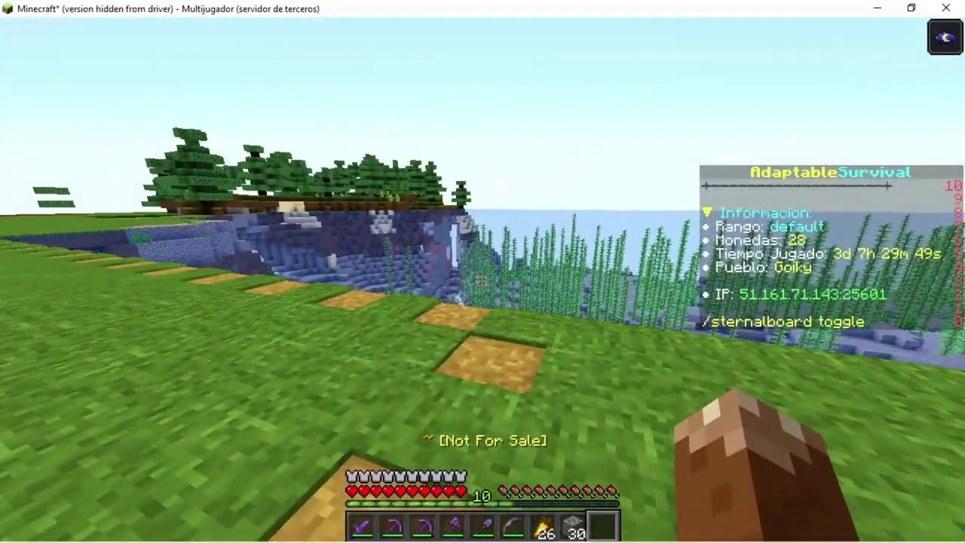
- Disconnect from the AdaptableSurvival server
key(t)
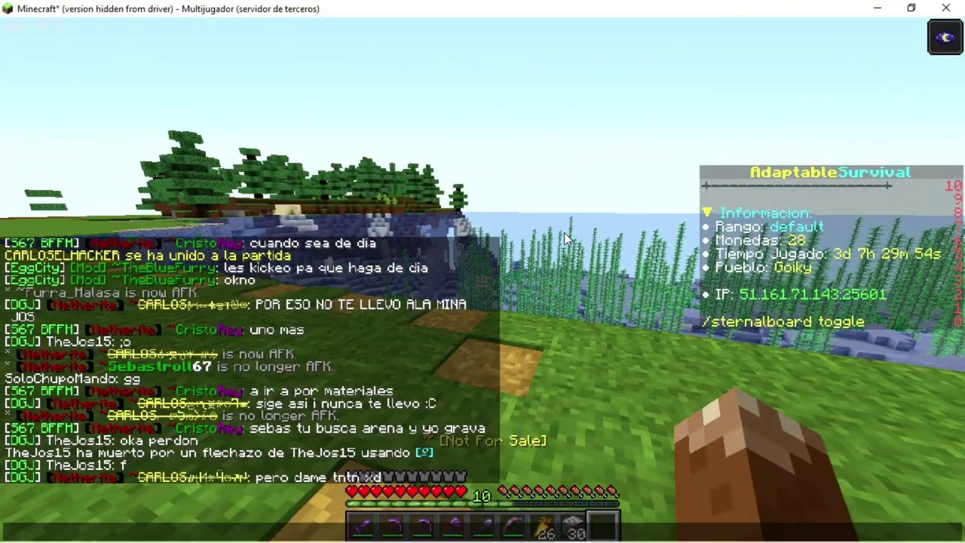
key(Escape)
key(Escape)
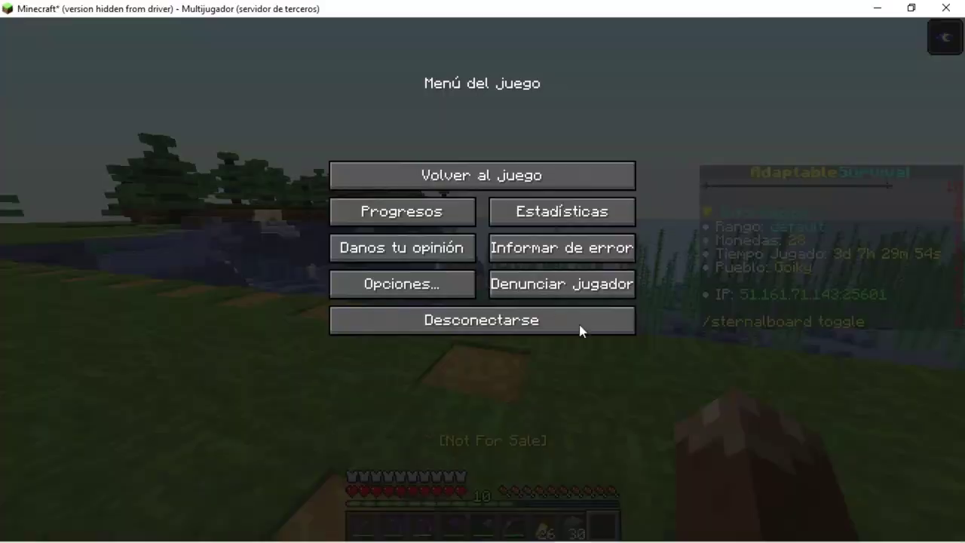
click(580, 330)
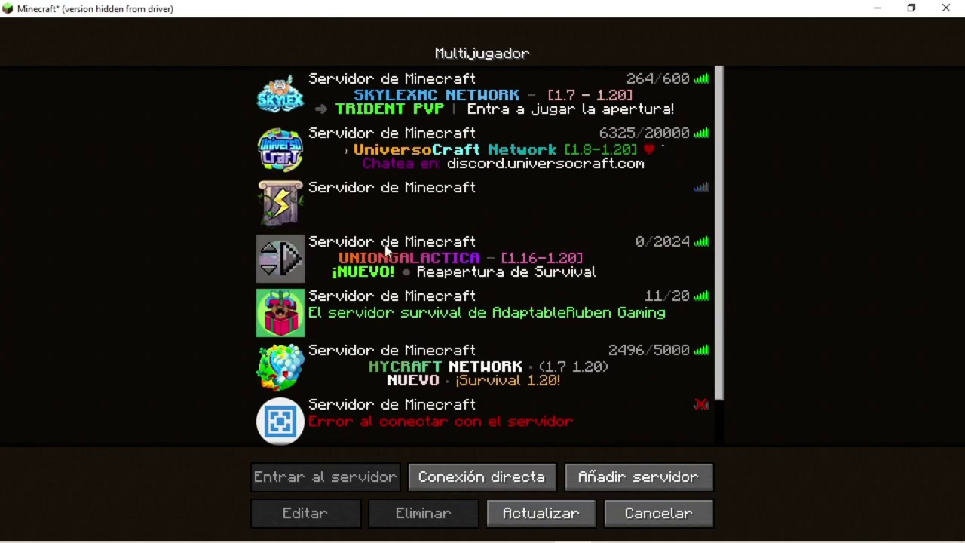
- Edit the survival server's entry in the multiplayer list, enter adaptableSurvival as its name, and cancel the edit
click(330, 322)
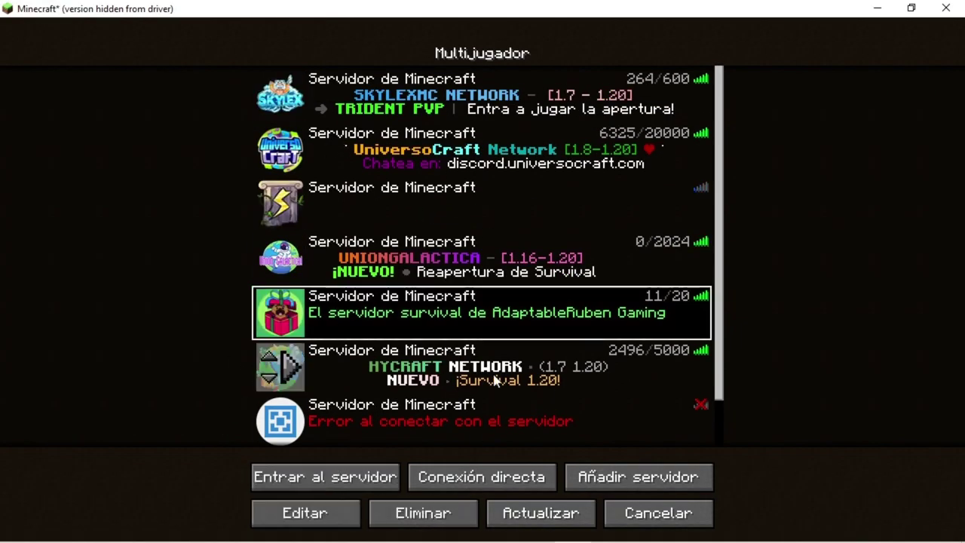
click(345, 524)
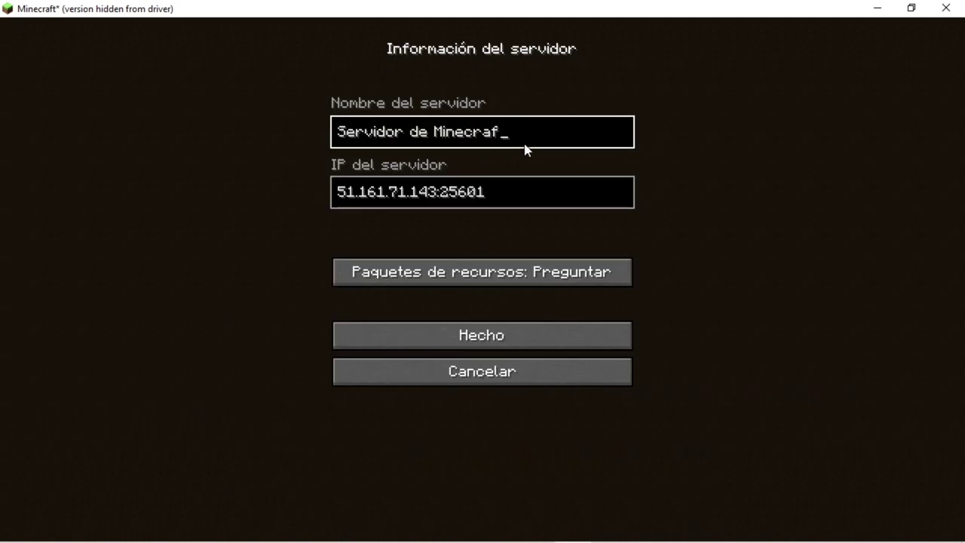
key(BackSpace)
key(BackSpace)
key(BackSpace)
key(BackSpace)
key(BackSpace)
key(BackSpace)
key(BackSpace)
key(BackSpace)
key(BackSpace)
key(BackSpace)
key(BackSpace)
text(adaptableSurvival)
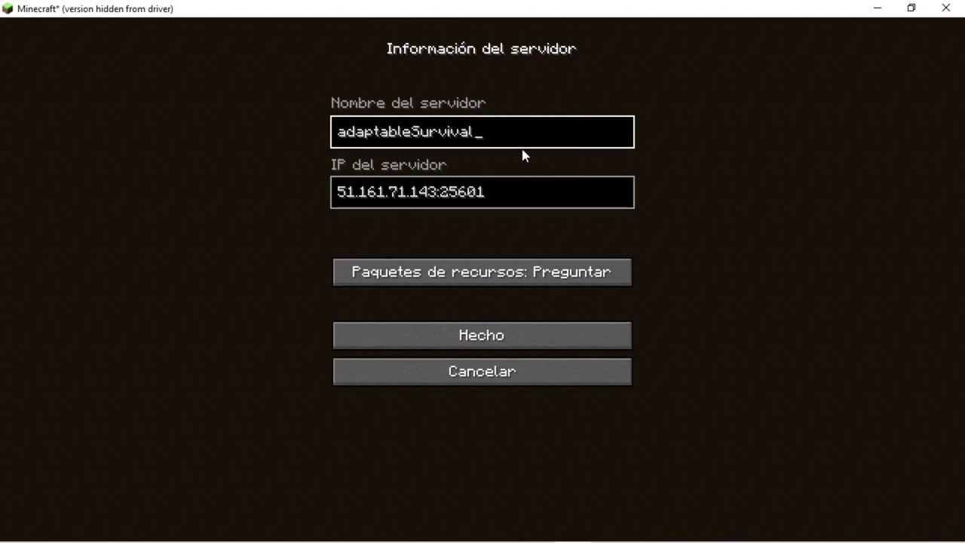
click(588, 371)
- Return to the title screen, quit Minecraft, refresh the desktop, and minimize the OBS window
key(Escape)
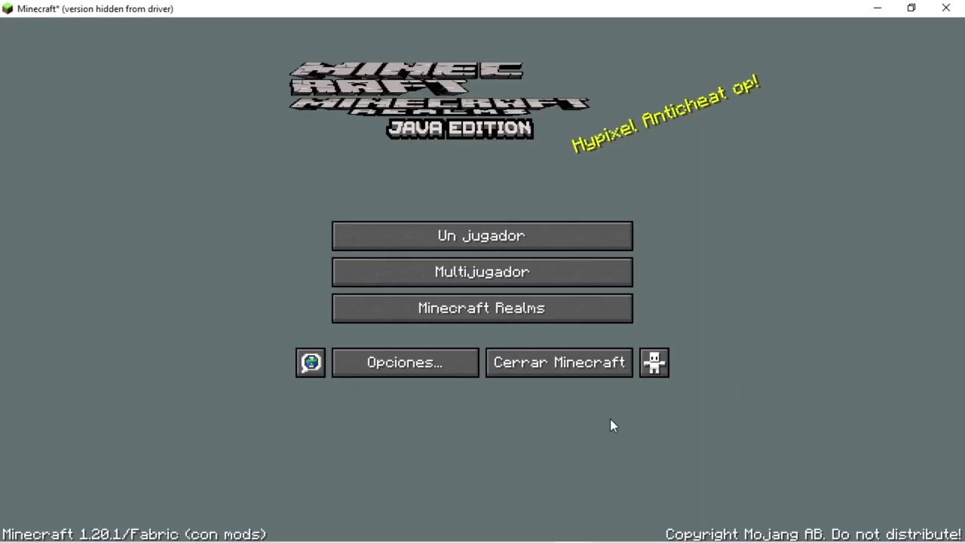
click(559, 369)
right_click(714, 3)
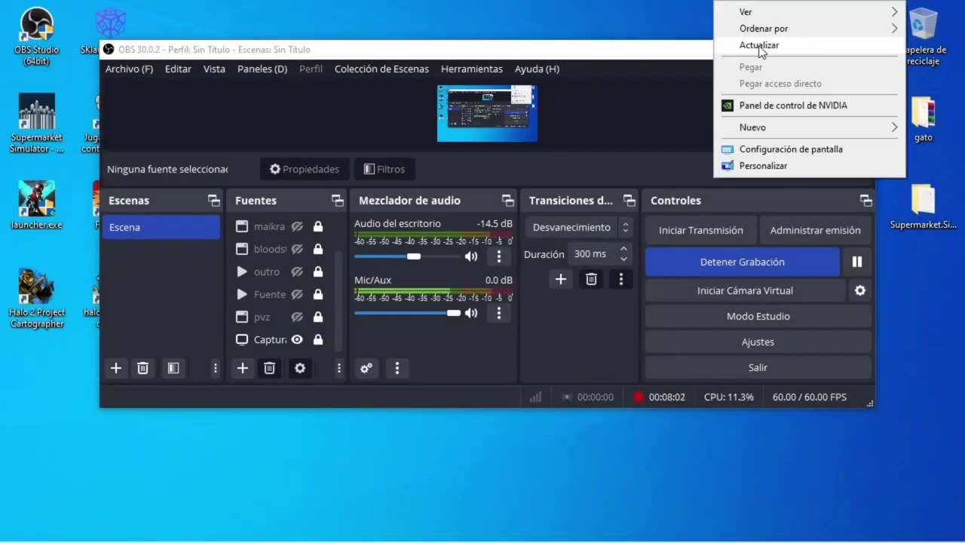
click(760, 46)
click(790, 49)
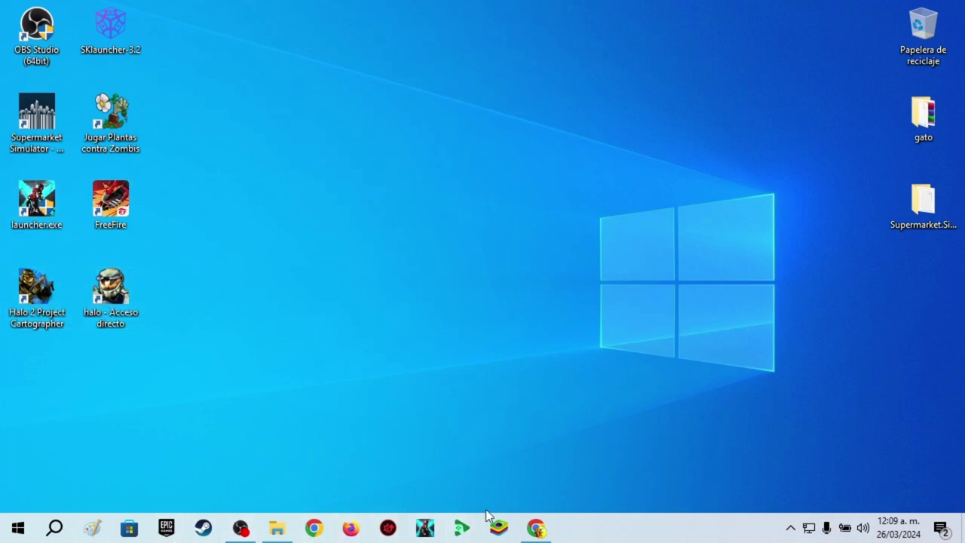
click(278, 528)
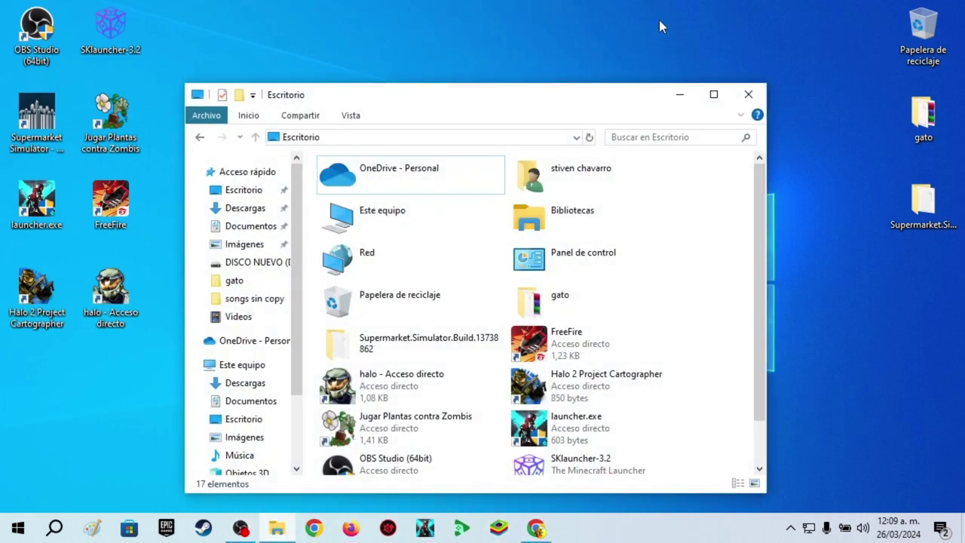
click(748, 94)
right_click(419, 258)
click(463, 301)
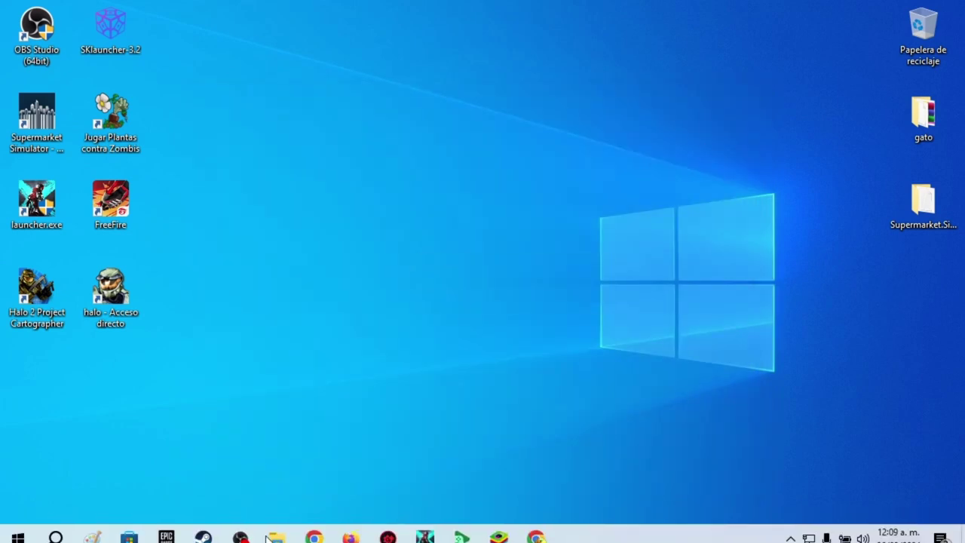
- Switch to OBS and bring up its window with the recording controls
click(240, 534)
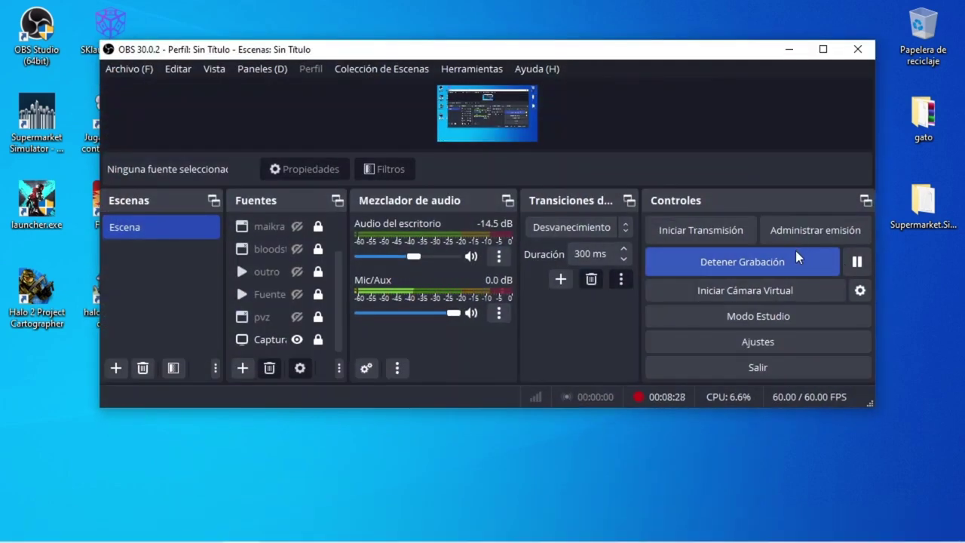